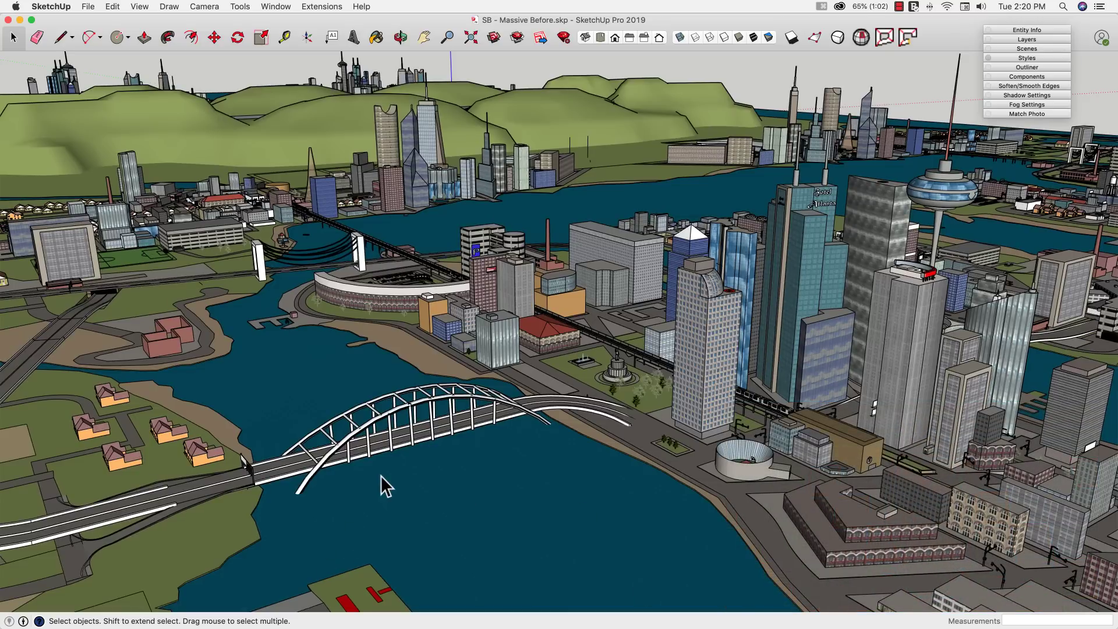
Survey the whole city model from several distances and angles to judge how smoothly it displays.
{"action": "scroll", "coordinate": [379, 475], "scroll_direction": "down", "scroll_amount": 3}
{"action": "scroll", "coordinate": [379, 475], "scroll_direction": "down", "scroll_amount": 10}
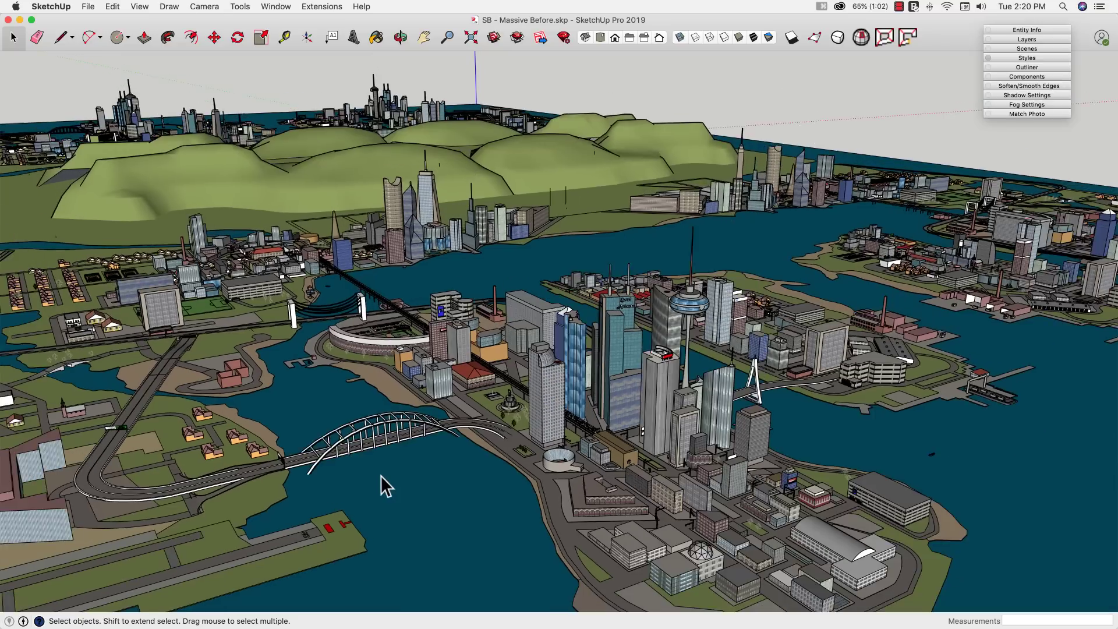
{"action": "scroll", "coordinate": [379, 475], "scroll_direction": "down", "scroll_amount": 10}
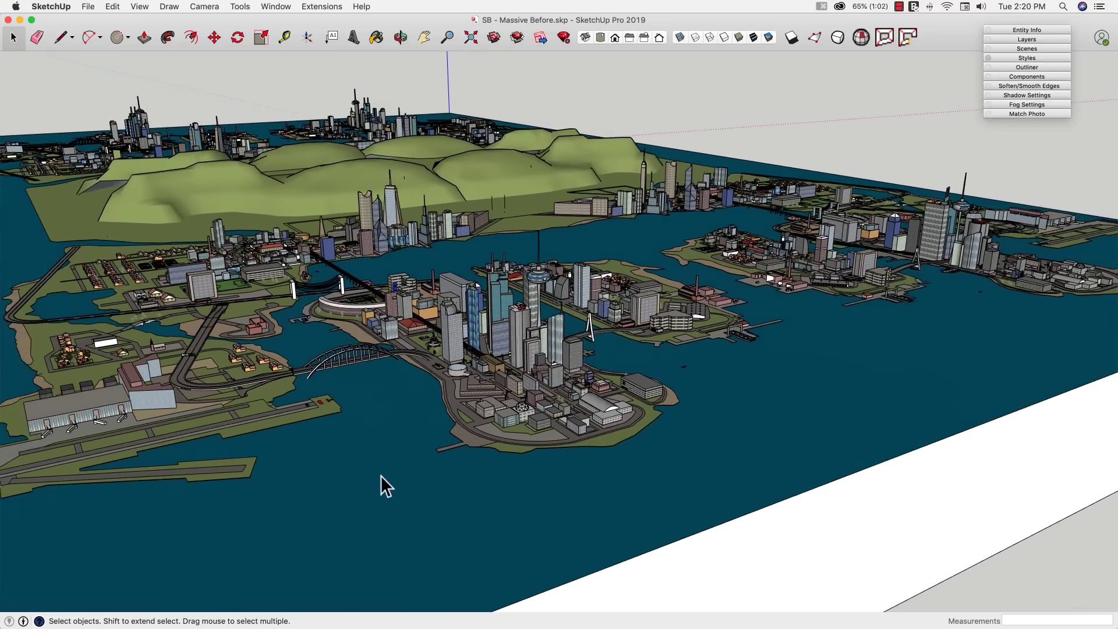
{"action": "scroll", "coordinate": [380, 475], "scroll_direction": "down", "scroll_amount": 8}
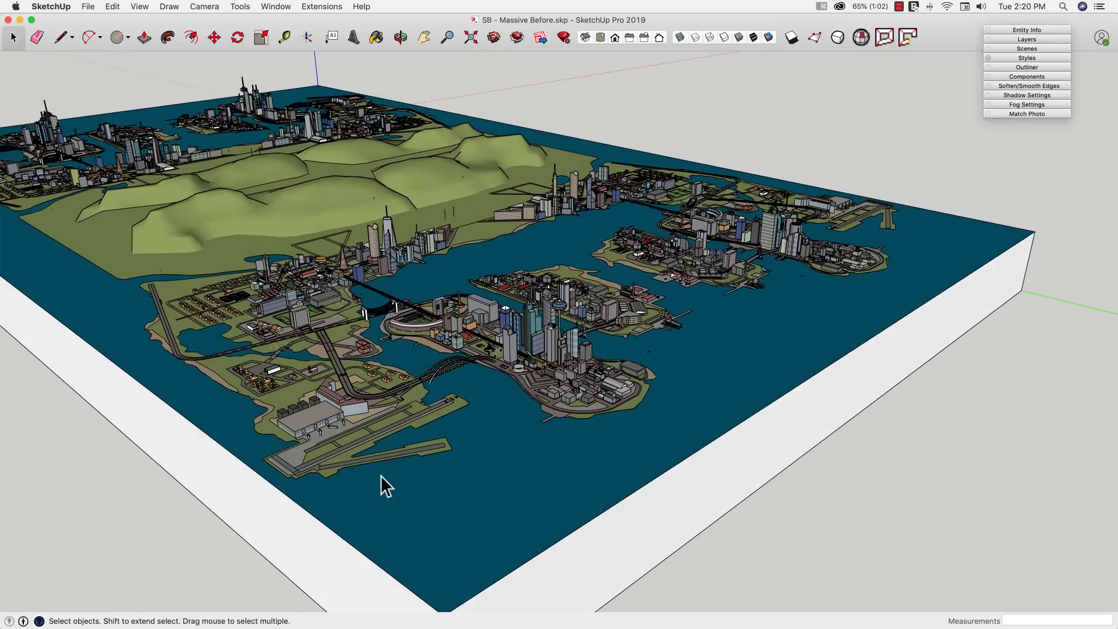
{"action": "middle_click_drag", "start_coordinate": [379, 475], "coordinate": [445, 442]}
{"action": "middle_click_drag", "start_coordinate": [351, 314], "coordinate": [526, 415]}
{"action": "scroll", "coordinate": [526, 415], "scroll_direction": "up", "scroll_amount": 3}
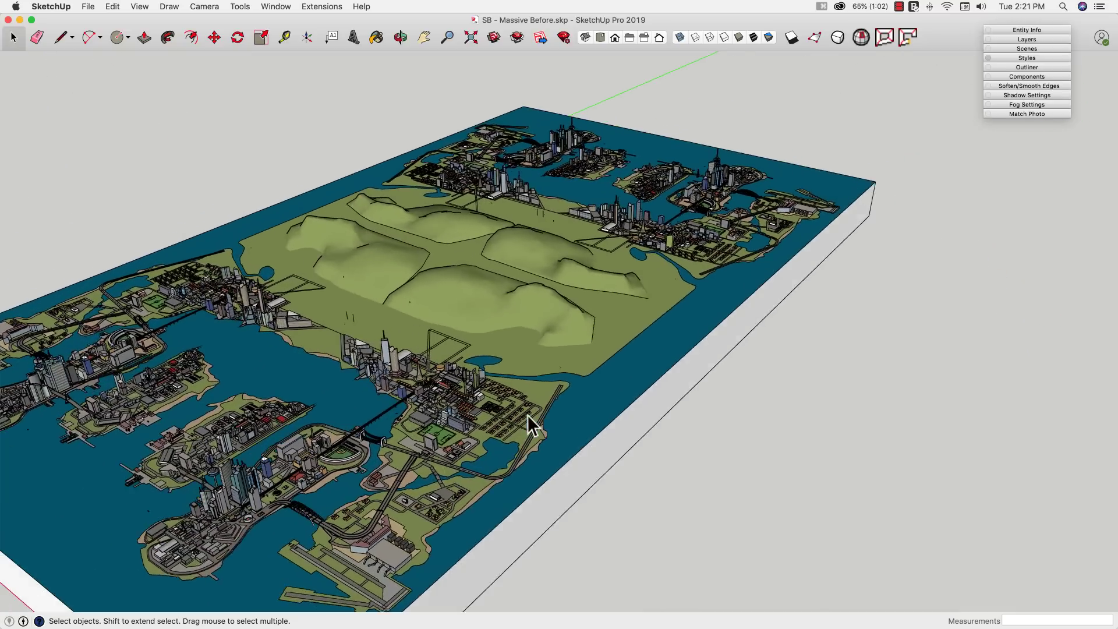
{"action": "scroll", "coordinate": [526, 414], "scroll_direction": "up", "scroll_amount": 4}
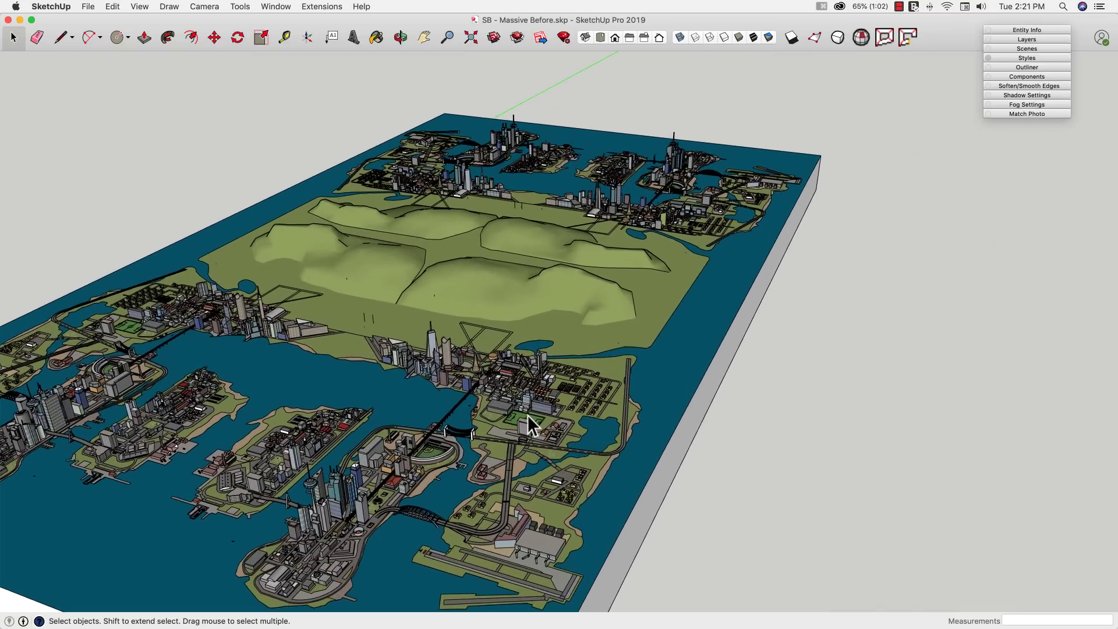
{"action": "scroll", "coordinate": [527, 416], "scroll_direction": "up", "scroll_amount": 4}
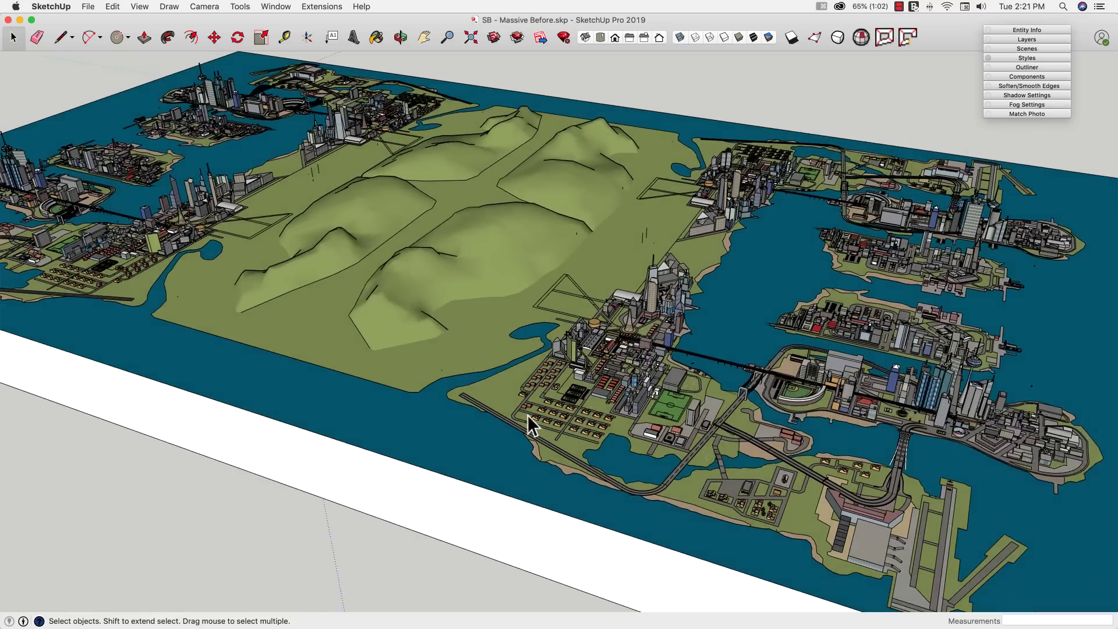
{"action": "scroll", "coordinate": [526, 414], "scroll_direction": "up", "scroll_amount": 2}
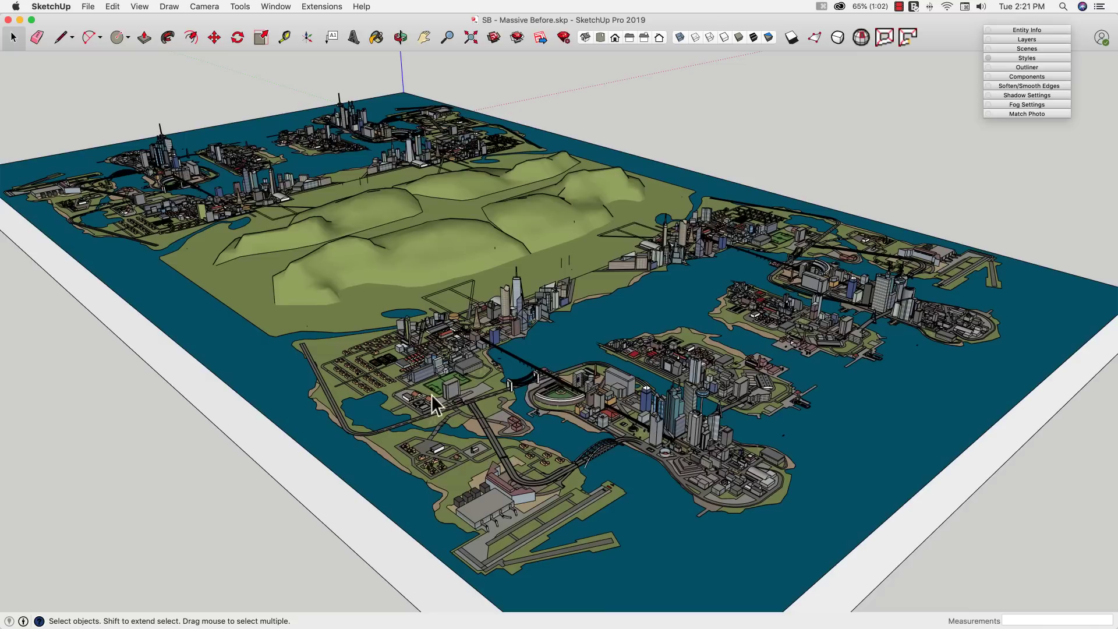
Review the entire model's statistics, including nested components, and purge its unused items.
{"action": "left_click", "coordinate": [281, 7]}
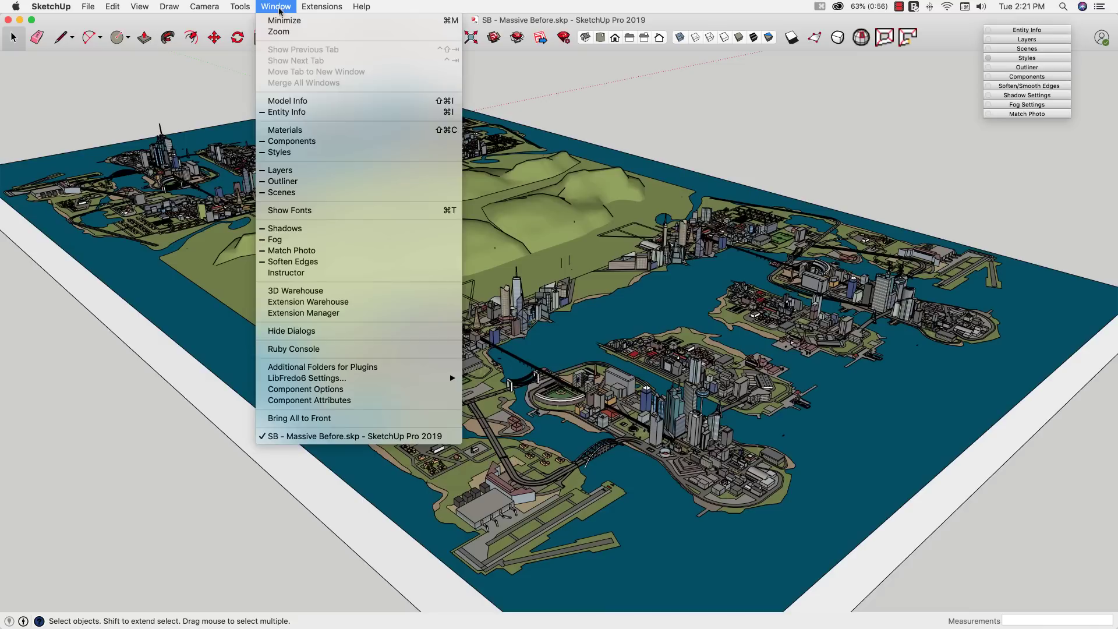
{"action": "left_click", "coordinate": [299, 102]}
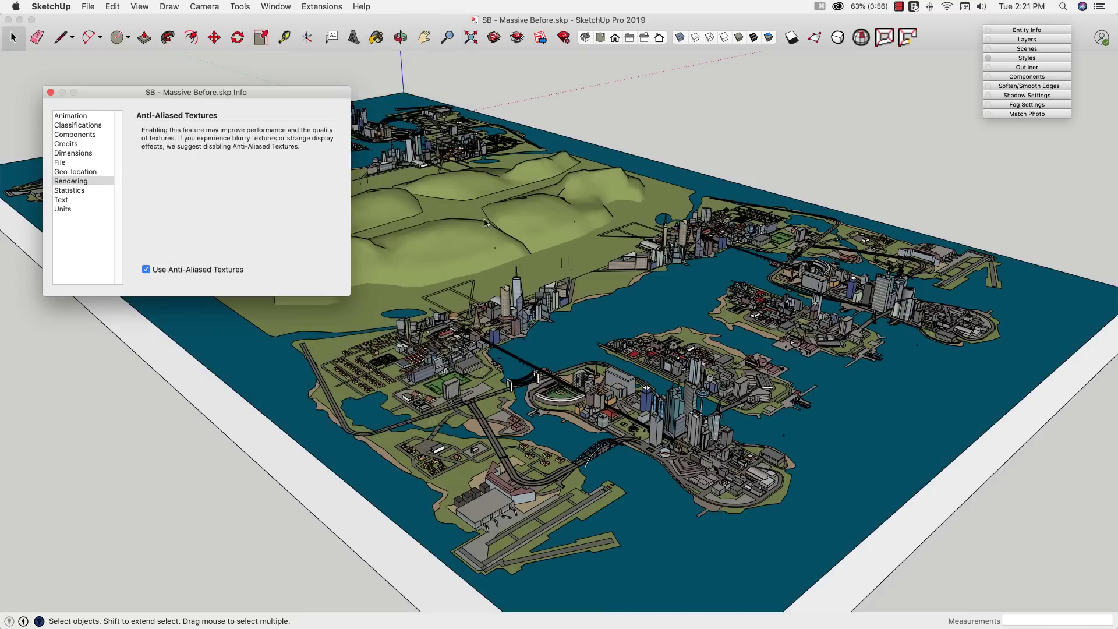
{"action": "left_click", "coordinate": [69, 191]}
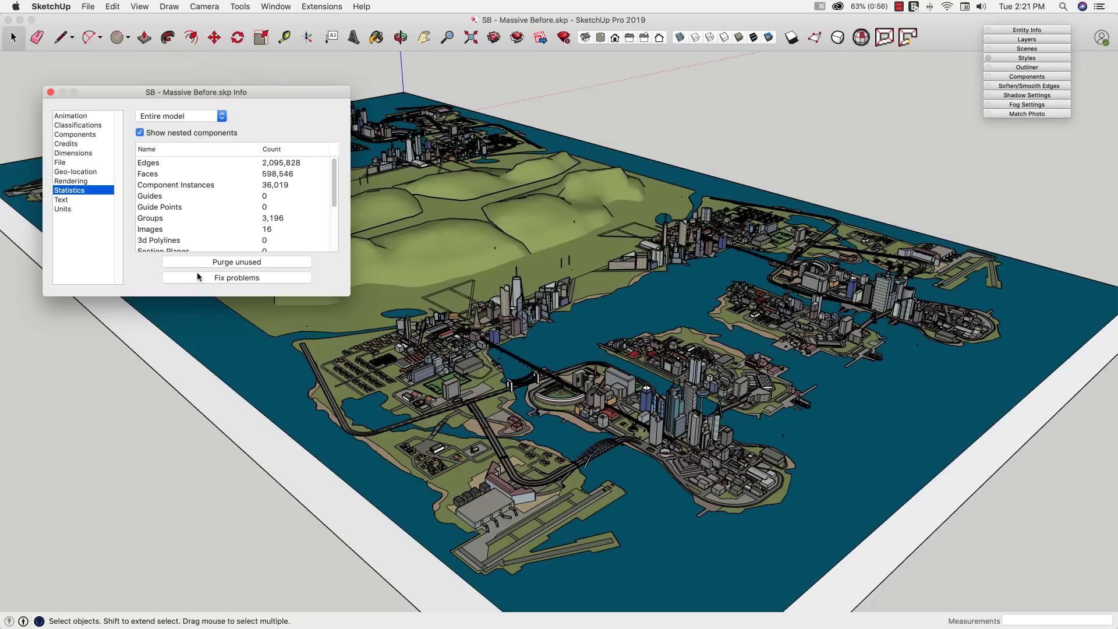
{"action": "left_click", "coordinate": [270, 263]}
Turn off anti-aliased textures in the model's rendering settings, check the display around the hills and waterfront, and close the model information.
{"action": "left_click", "coordinate": [77, 181]}
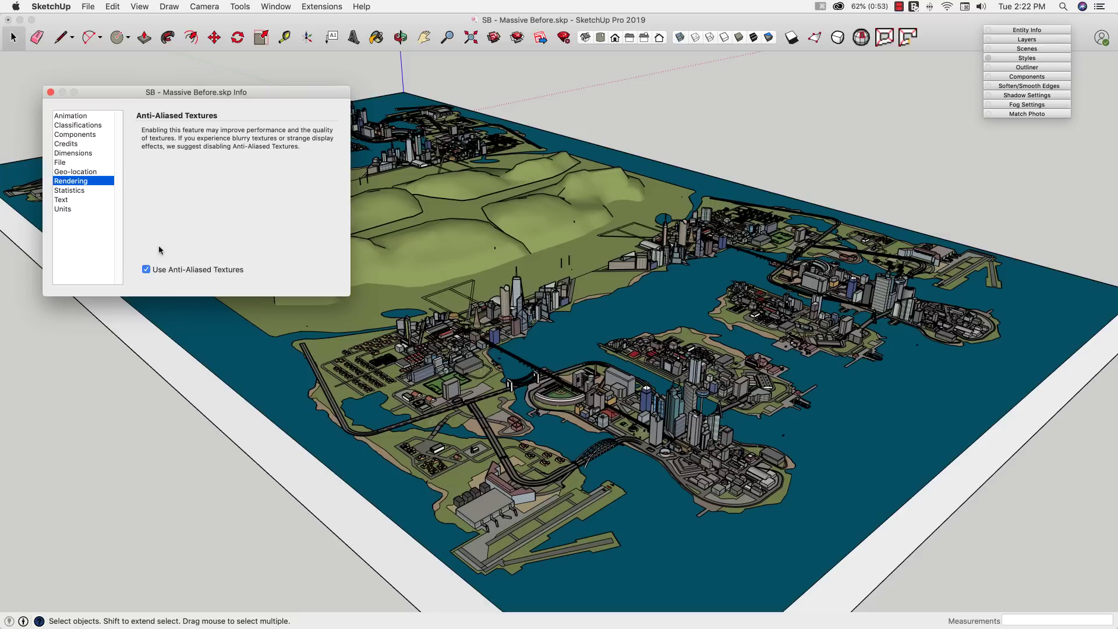
{"action": "left_click", "coordinate": [146, 270]}
{"action": "scroll", "coordinate": [448, 264], "scroll_direction": "up", "scroll_amount": 1}
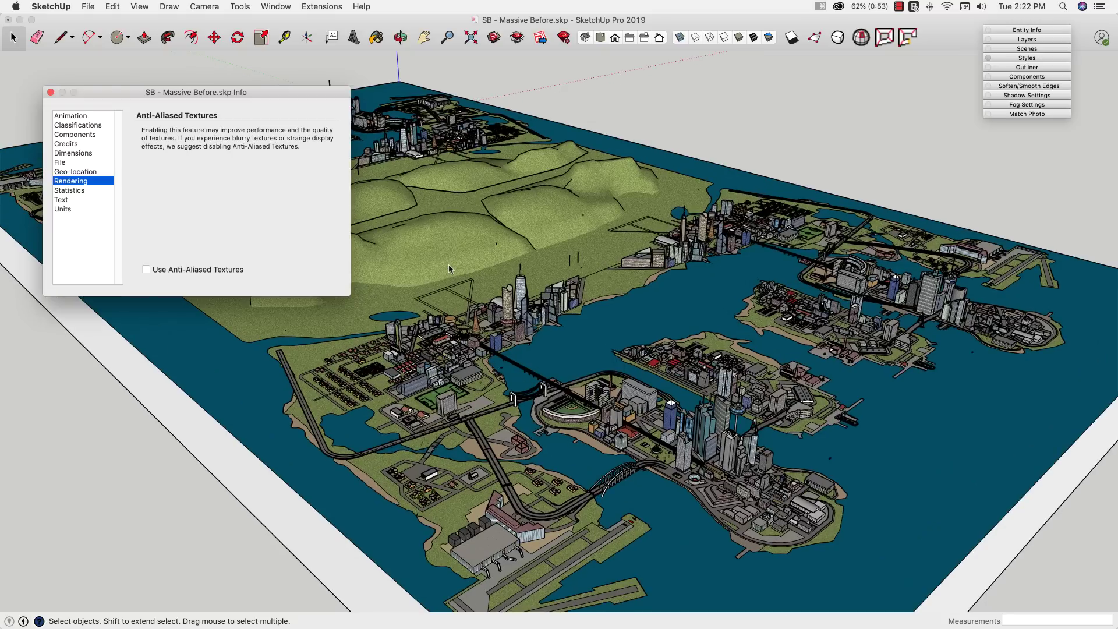
{"action": "scroll", "coordinate": [448, 265], "scroll_direction": "down", "scroll_amount": 2}
{"action": "scroll", "coordinate": [448, 264], "scroll_direction": "up", "scroll_amount": 6}
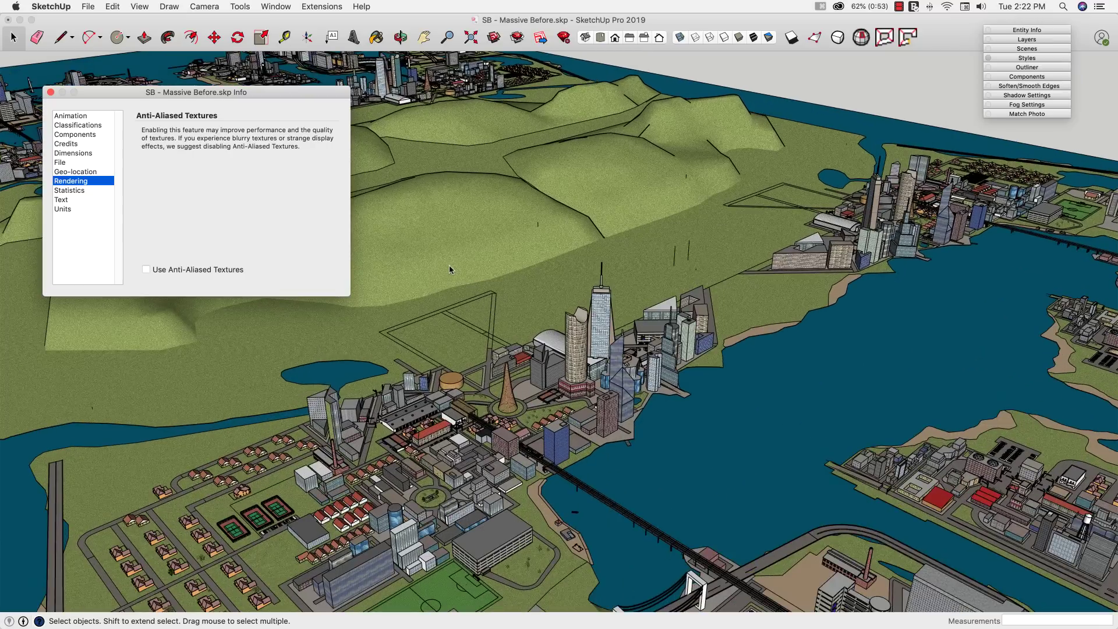
{"action": "scroll", "coordinate": [449, 265], "scroll_direction": "up", "scroll_amount": 3}
{"action": "scroll", "coordinate": [449, 267], "scroll_direction": "down", "scroll_amount": 2}
{"action": "scroll", "coordinate": [449, 265], "scroll_direction": "down", "scroll_amount": 5}
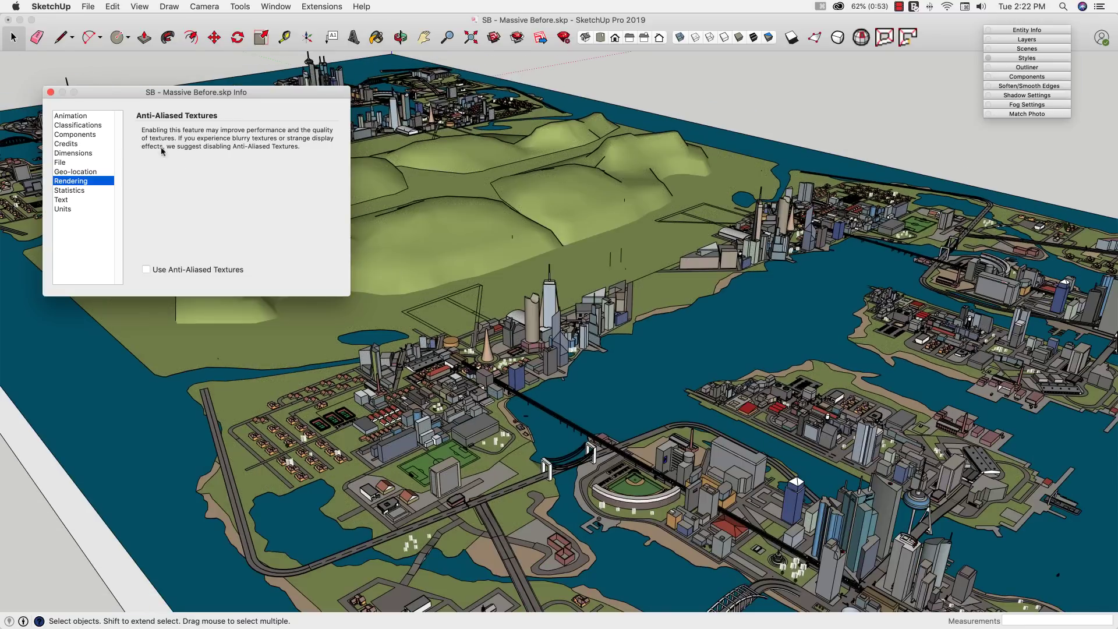
{"action": "left_click", "coordinate": [51, 92]}
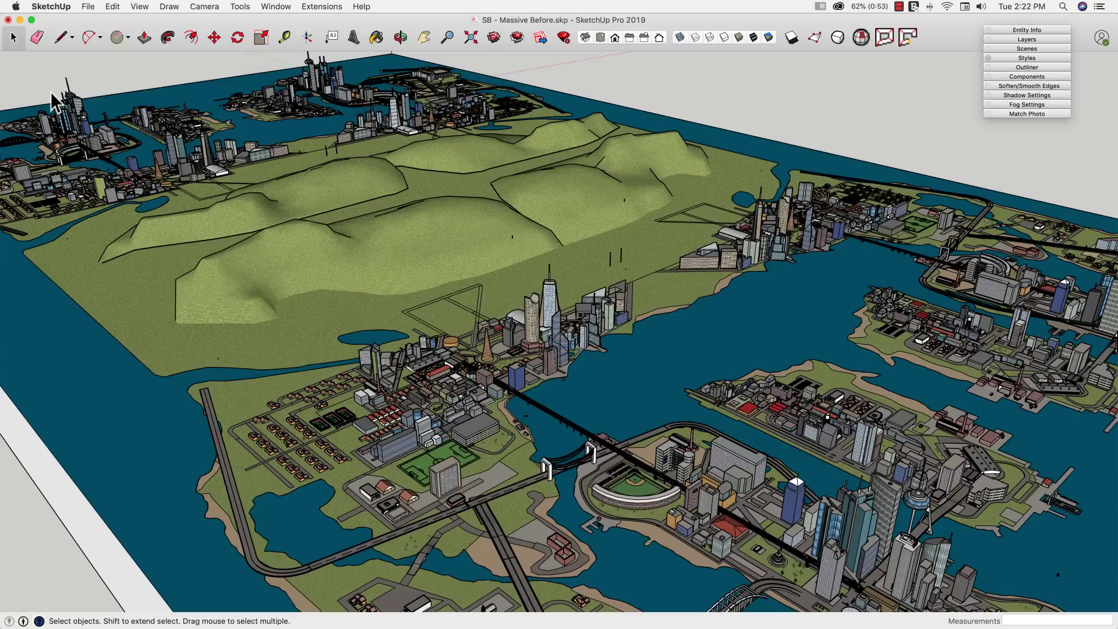
Try the maximum texture size option in the OpenGL preferences, accepting the warning, and switch it back off.
{"action": "left_click", "coordinate": [51, 7]}
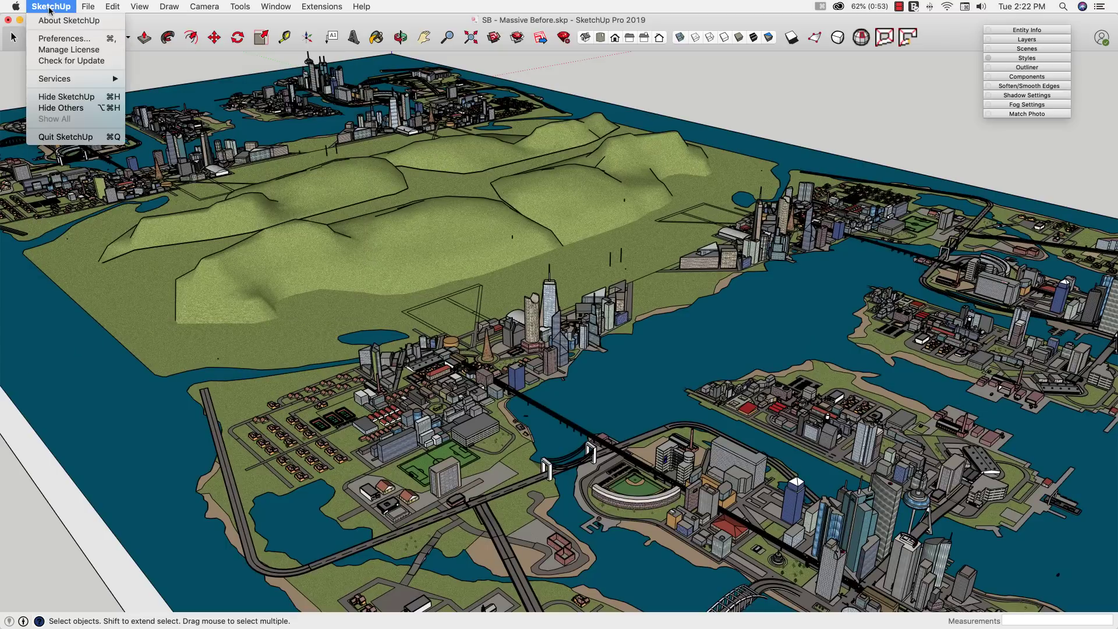
{"action": "left_click", "coordinate": [57, 39]}
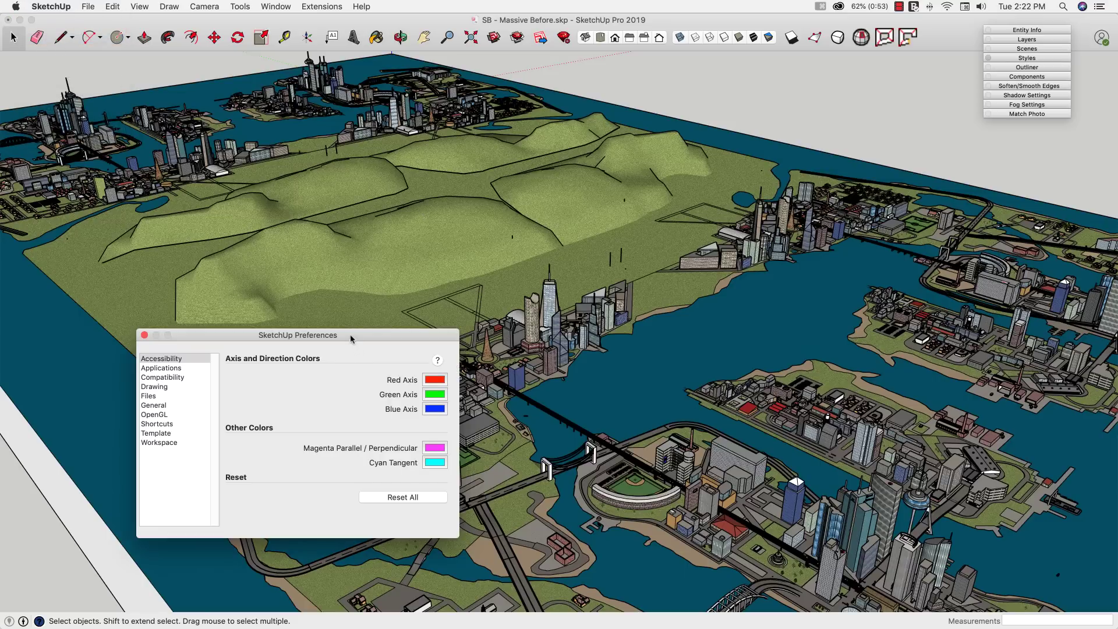
{"action": "mouse_move", "coordinate": [351, 338]}
{"action": "left_mouse_down"}
{"action": "mouse_move", "coordinate": [515, 230]}
{"action": "mouse_move", "coordinate": [502, 205]}
{"action": "left_mouse_up"}
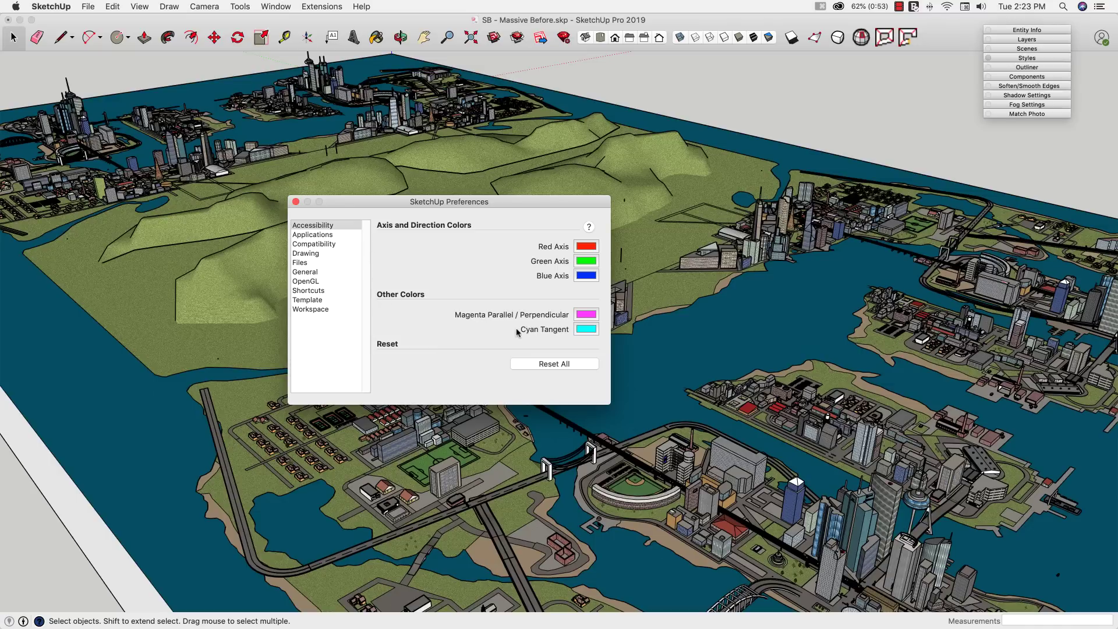
{"action": "left_click", "coordinate": [330, 282]}
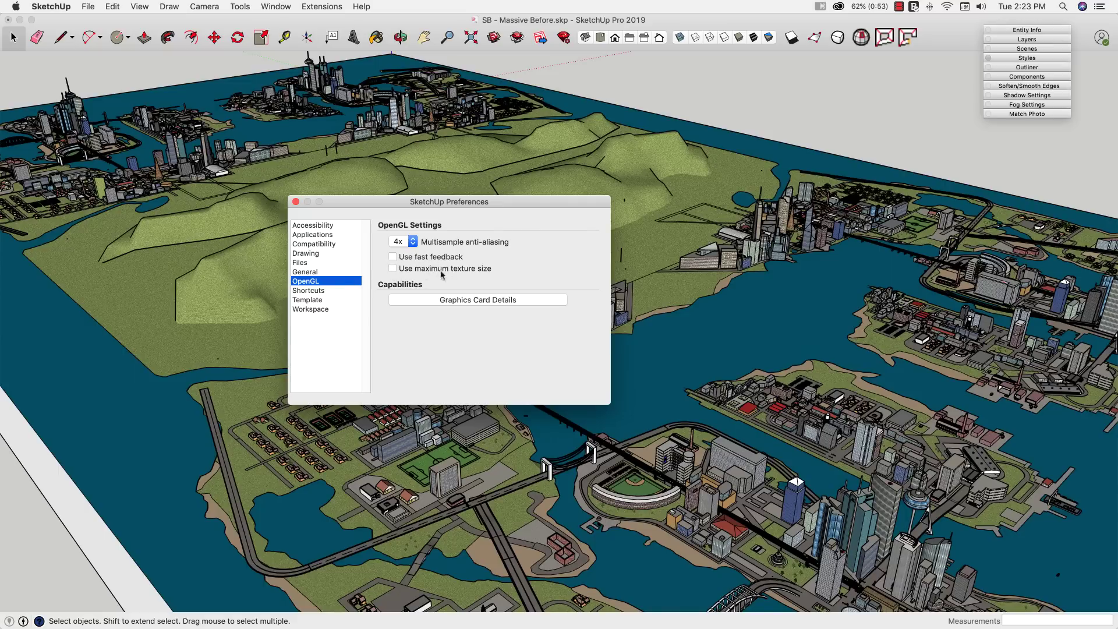
{"action": "left_click", "coordinate": [392, 268]}
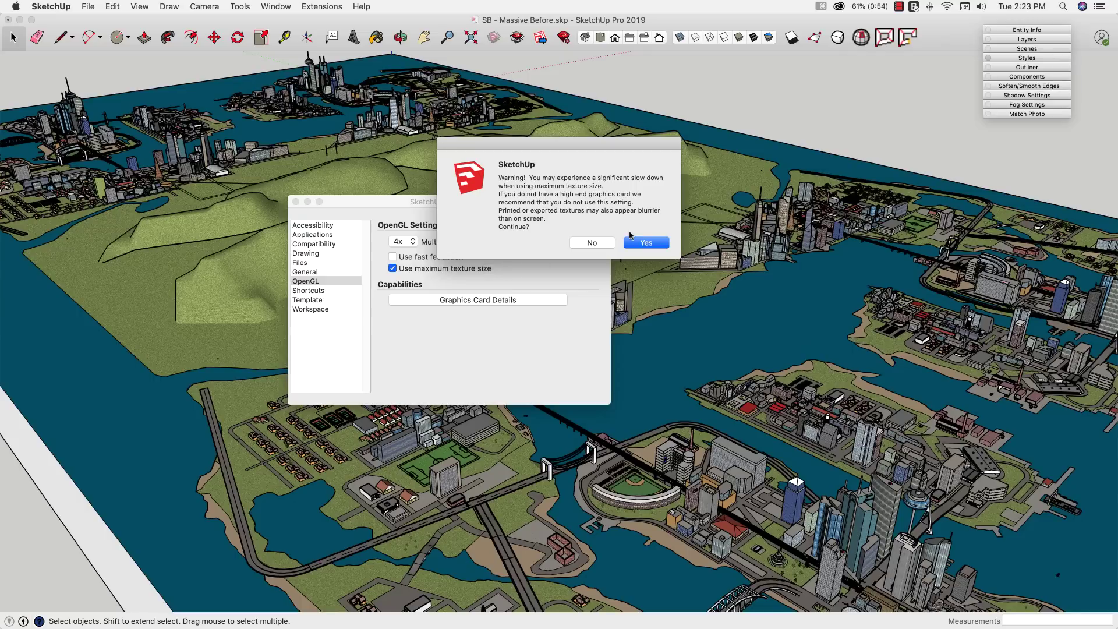
{"action": "left_click", "coordinate": [647, 243]}
{"action": "left_click", "coordinate": [393, 269]}
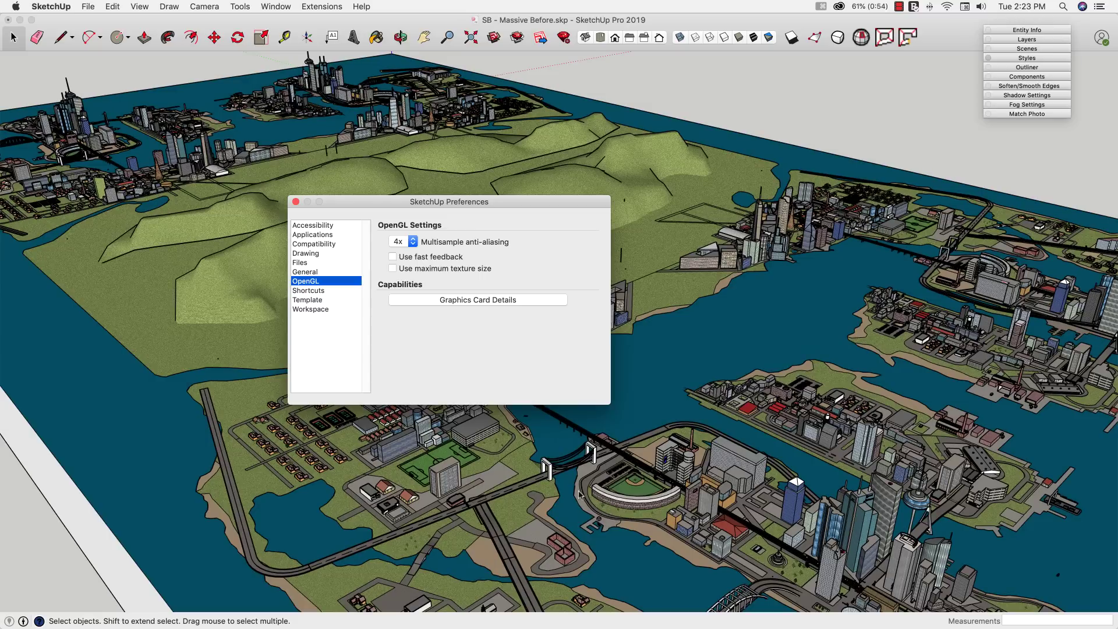
Inspect the baseball stadium's outer wall textures up close and close the preferences.
{"action": "scroll", "coordinate": [631, 531], "scroll_direction": "up", "scroll_amount": 10}
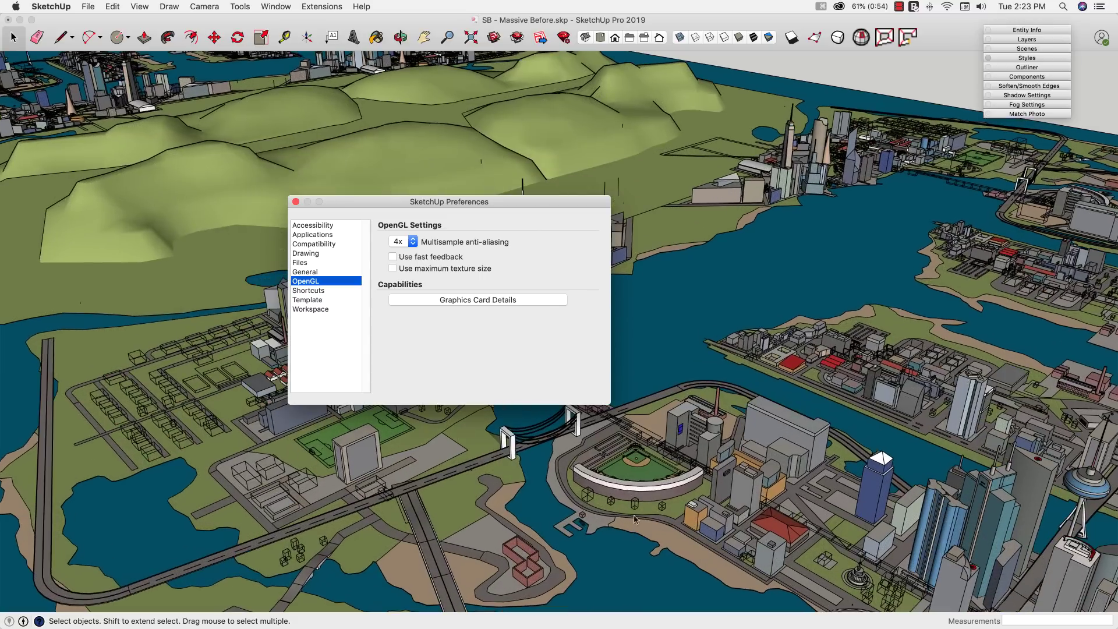
{"action": "scroll", "coordinate": [621, 504], "scroll_direction": "up", "scroll_amount": 4}
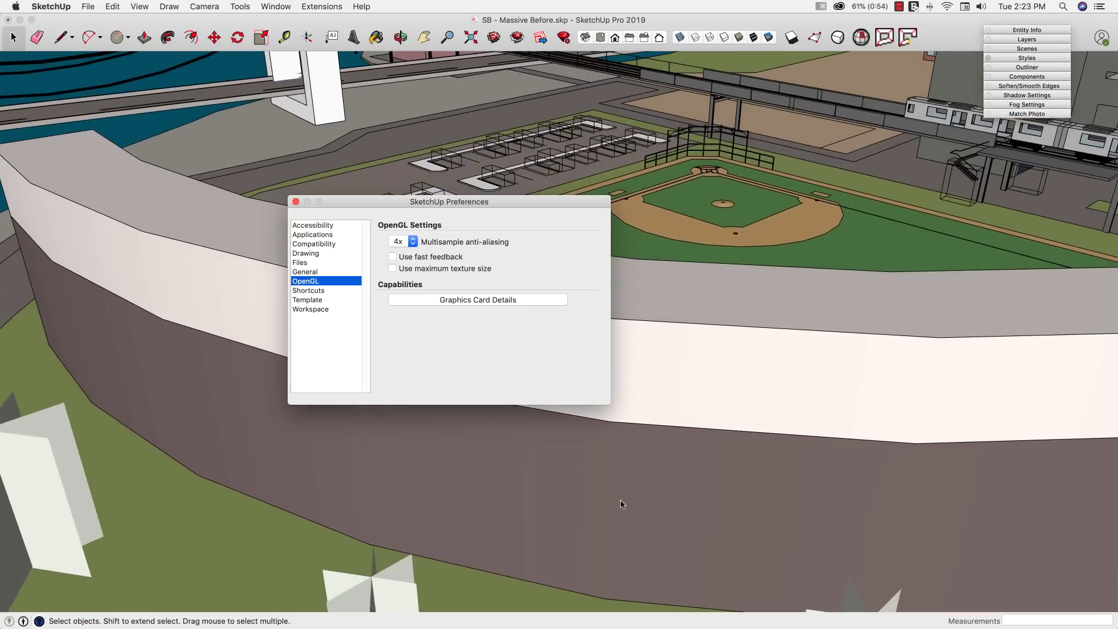
{"action": "scroll", "coordinate": [640, 486], "scroll_direction": "up", "scroll_amount": 3}
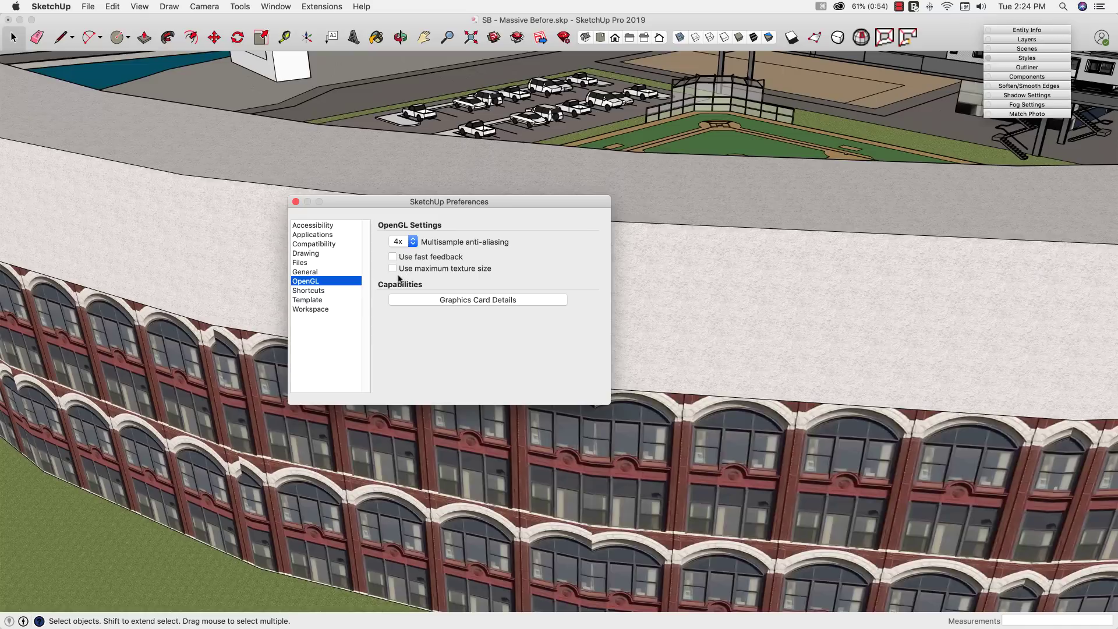
{"action": "left_click", "coordinate": [294, 202]}
Switch the city model's face style to Shaded so that material textures are not displayed.
{"action": "scroll", "coordinate": [291, 204], "scroll_direction": "down", "scroll_amount": 5}
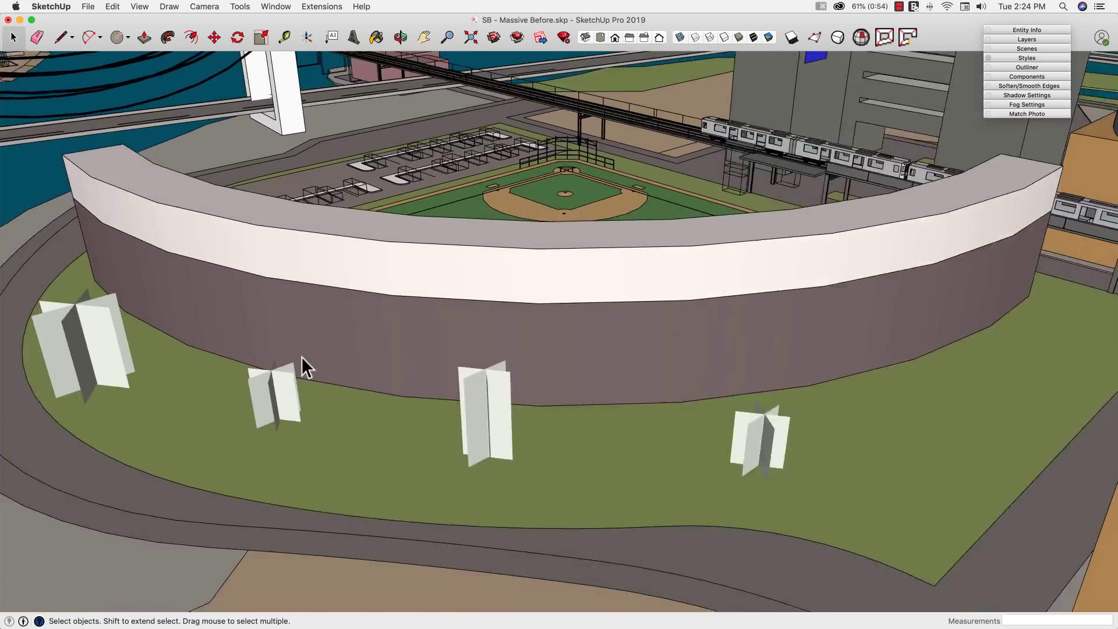
{"action": "scroll", "coordinate": [303, 355], "scroll_direction": "down", "scroll_amount": 10}
{"action": "scroll", "coordinate": [316, 368], "scroll_direction": "down", "scroll_amount": 10}
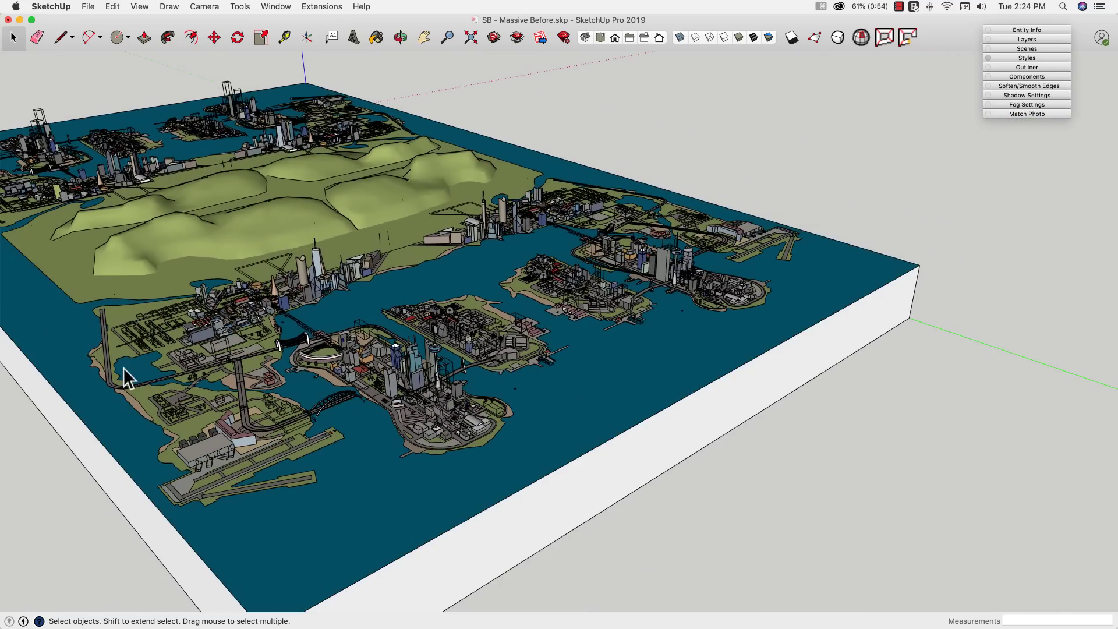
{"action": "scroll", "coordinate": [351, 299], "scroll_direction": "up", "scroll_amount": 2}
{"action": "scroll", "coordinate": [310, 321], "scroll_direction": "up", "scroll_amount": 3}
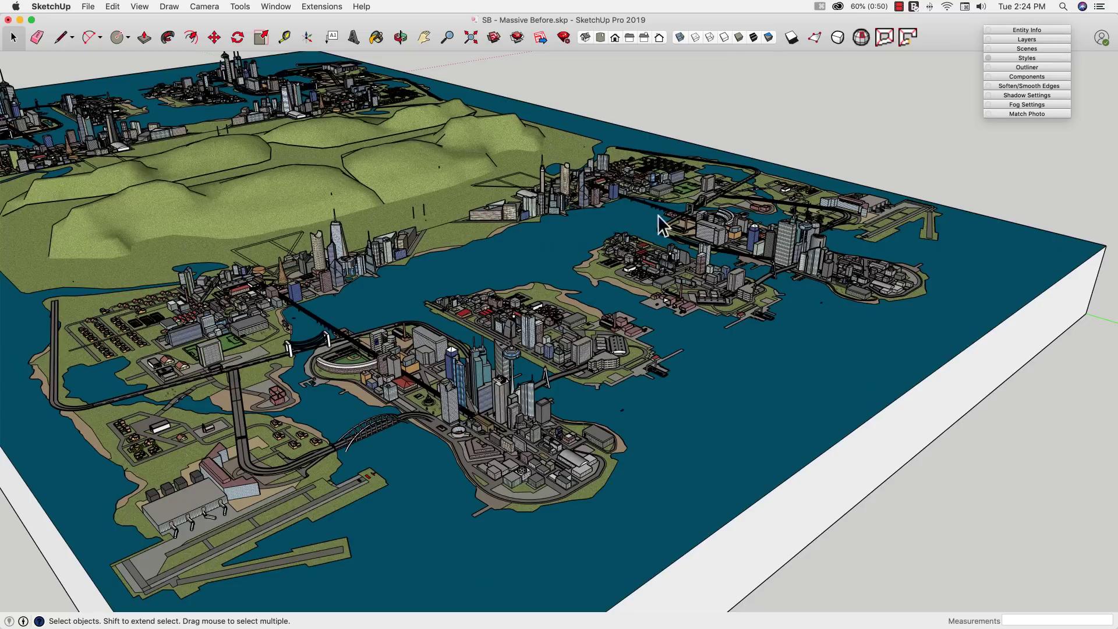
{"action": "scroll", "coordinate": [540, 487], "scroll_direction": "up", "scroll_amount": 2}
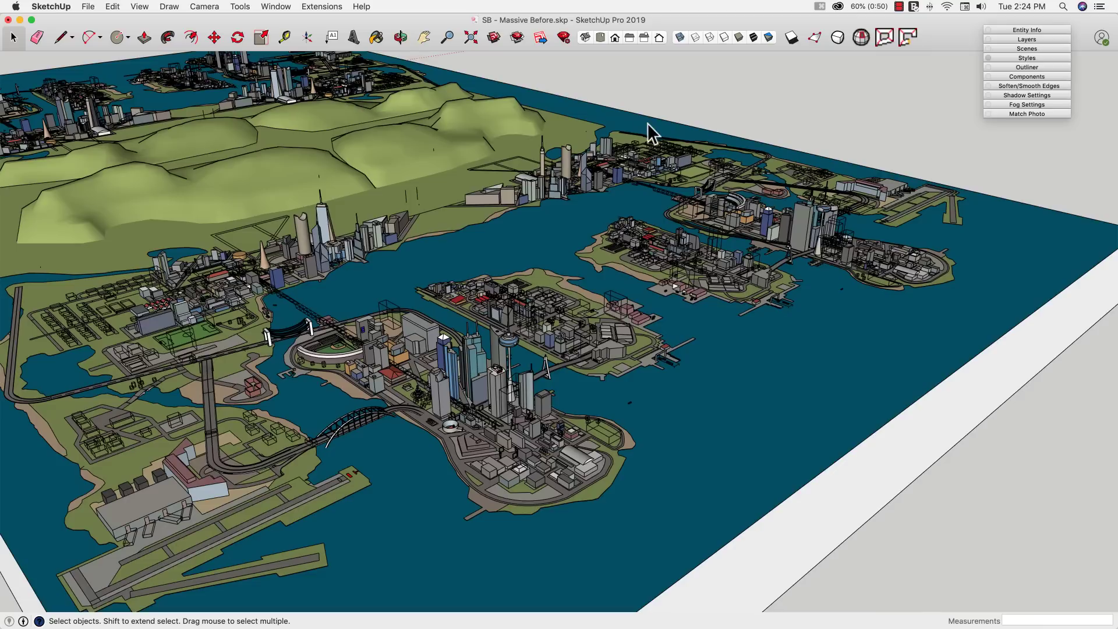
{"action": "left_click", "coordinate": [739, 37]}
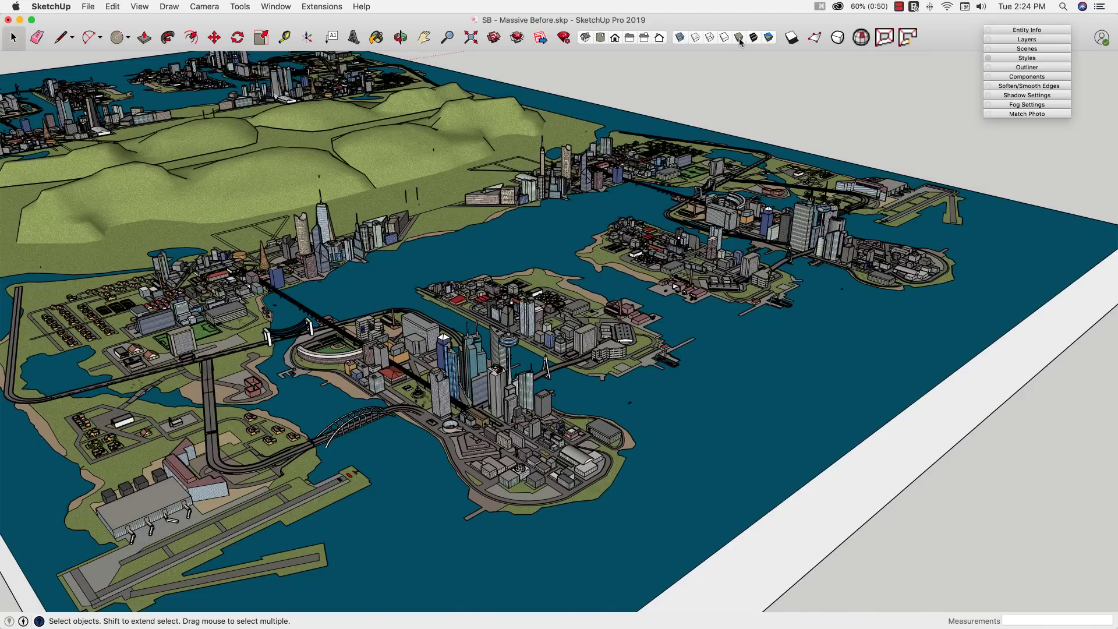
{"action": "left_click", "coordinate": [739, 38]}
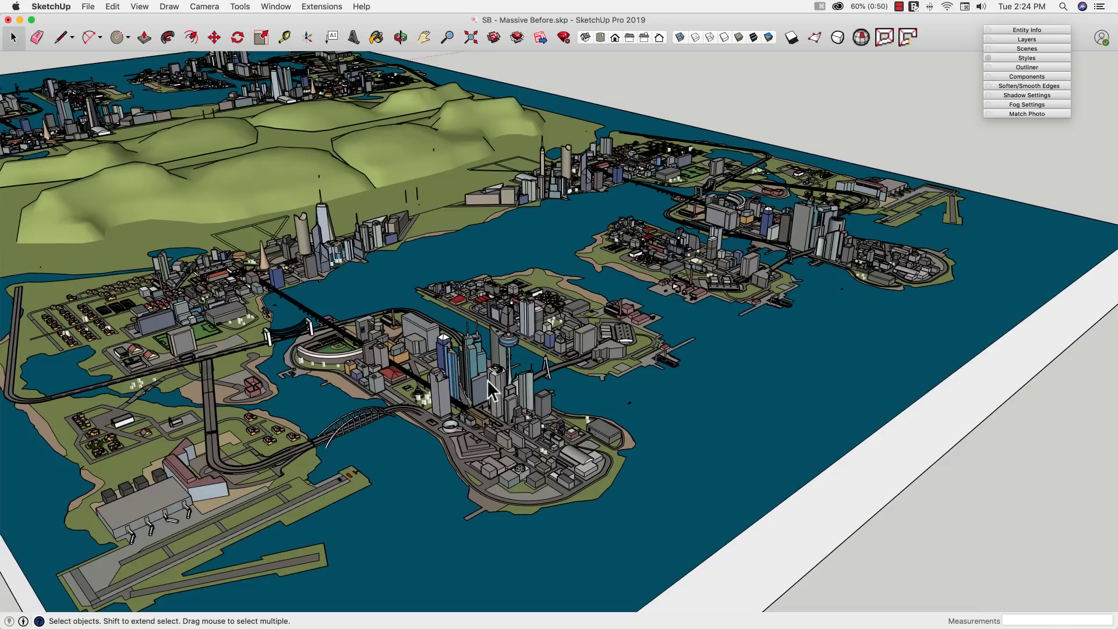
Browse the Default Styles collection and open the edge settings of the Architectural Design Style.
{"action": "scroll", "coordinate": [470, 384], "scroll_direction": "up", "scroll_amount": 2}
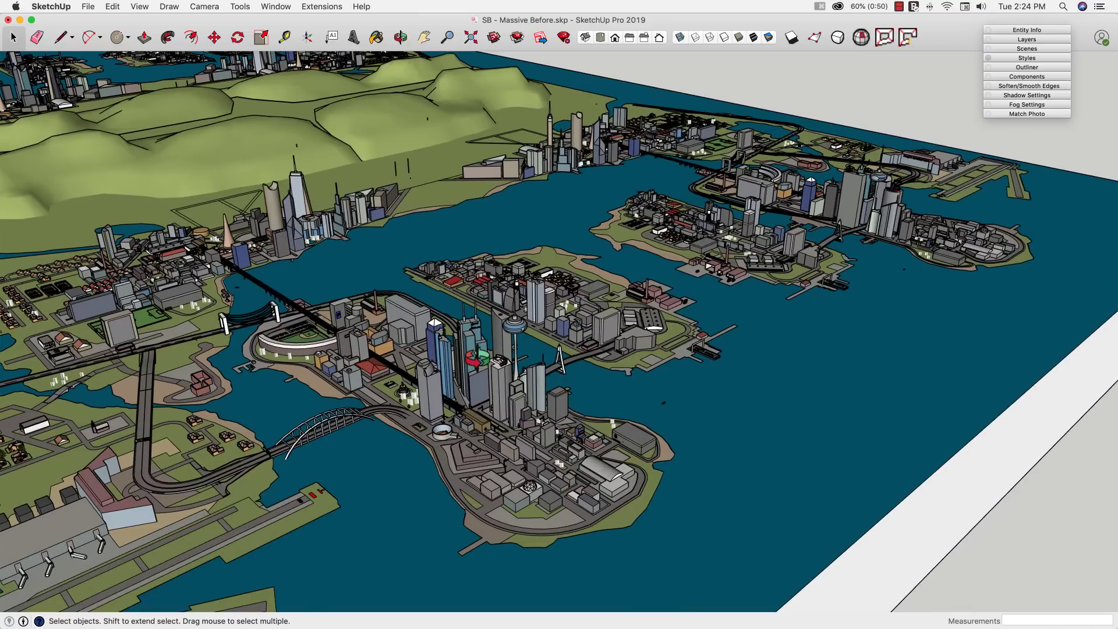
{"action": "middle_click_drag", "start_coordinate": [476, 358], "coordinate": [424, 345]}
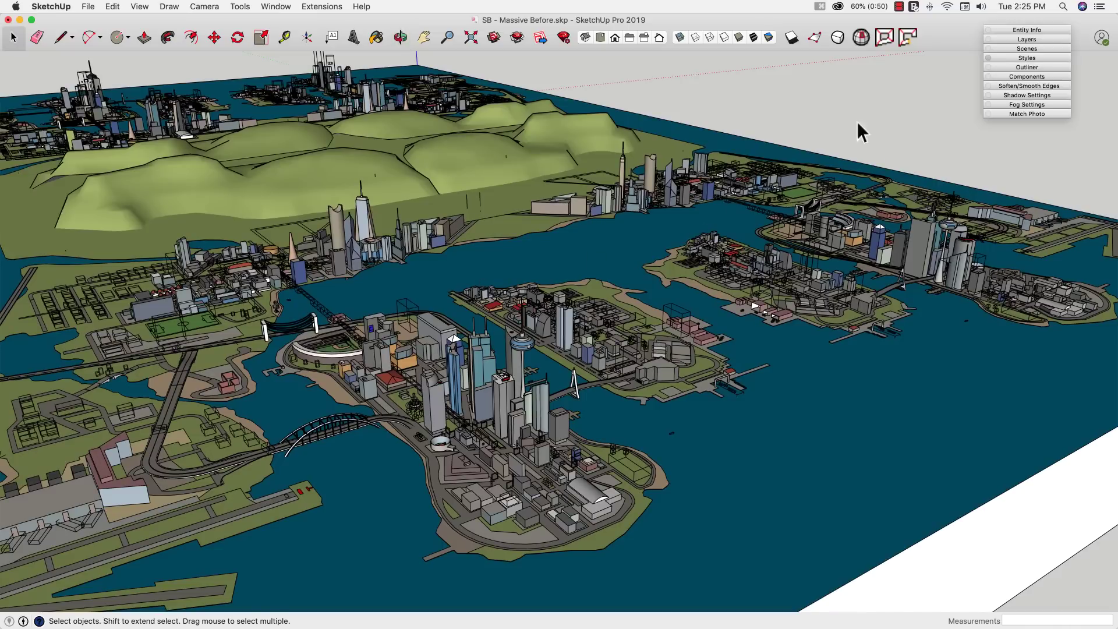
{"action": "left_click", "coordinate": [1020, 58]}
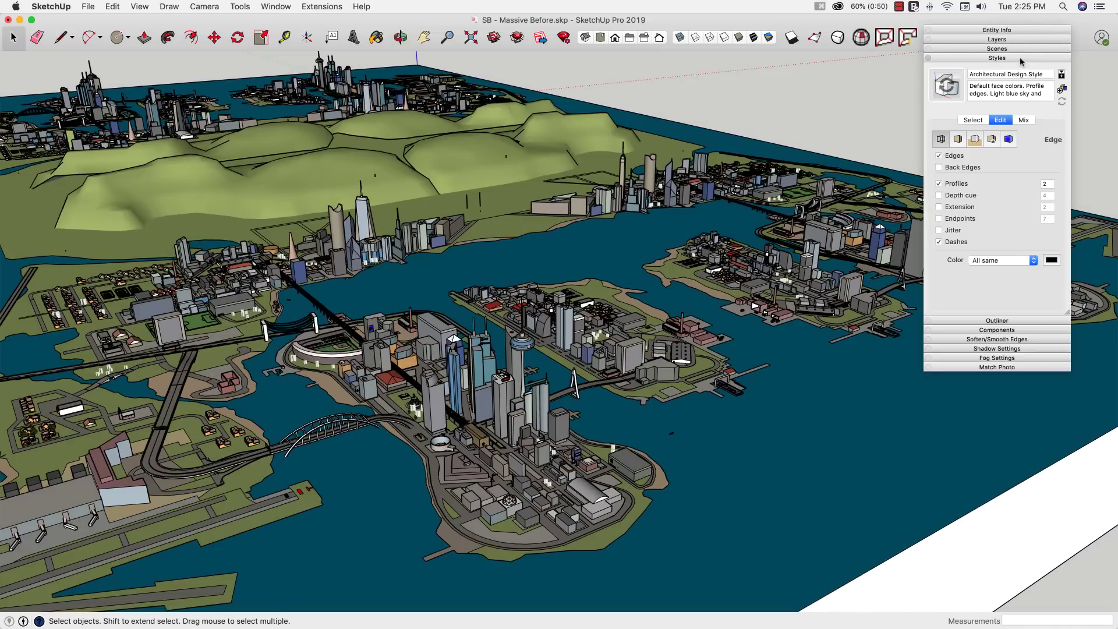
{"action": "left_click", "coordinate": [985, 120]}
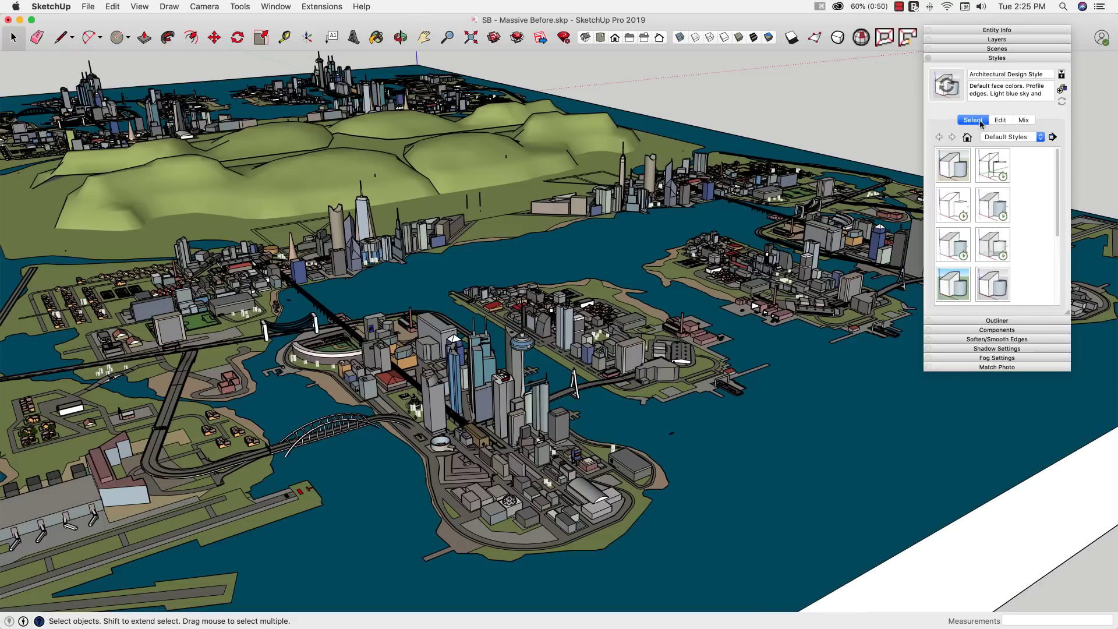
{"action": "scroll", "coordinate": [1042, 169], "scroll_direction": "down", "scroll_amount": 2}
{"action": "scroll", "coordinate": [1042, 169], "scroll_direction": "up", "scroll_amount": 2}
{"action": "left_click", "coordinate": [1000, 120]}
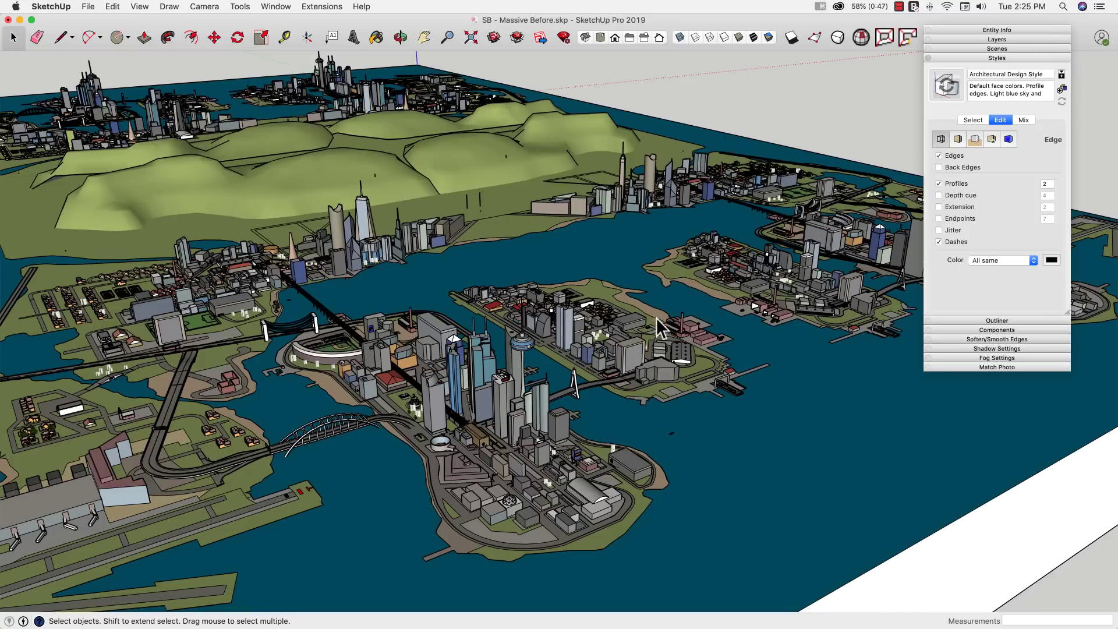
Turn off profile edges in the Architectural Design Style and check the downtown skyscrapers up close.
{"action": "left_click", "coordinate": [939, 184]}
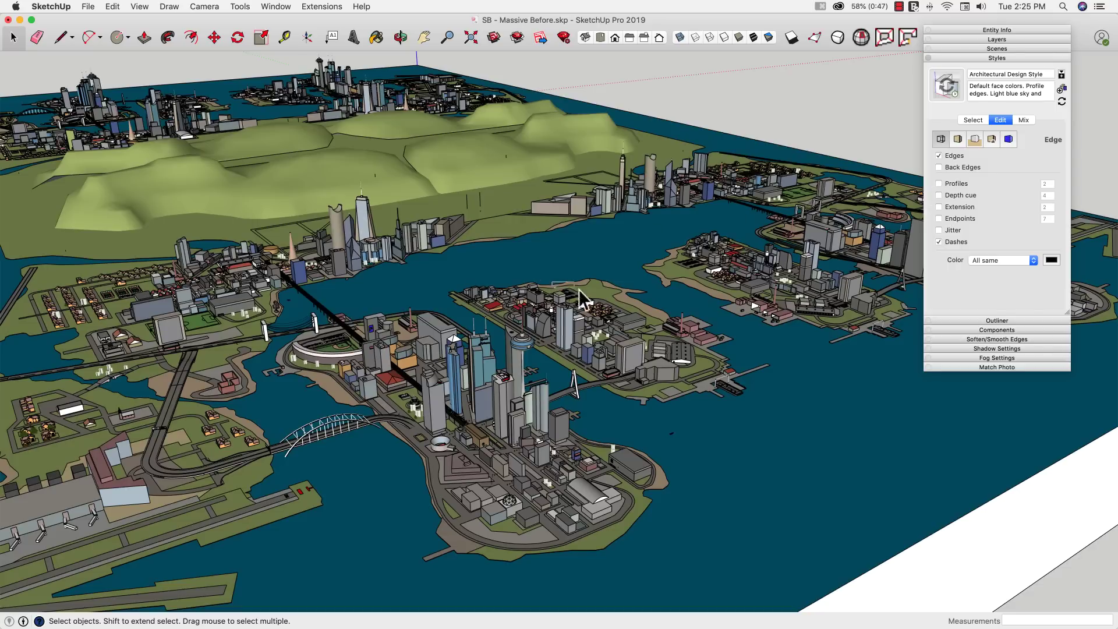
{"action": "mouse_move", "coordinate": [556, 256]}
{"action": "middle_mouse_down"}
{"action": "mouse_move", "coordinate": [578, 259]}
{"action": "mouse_move", "coordinate": [576, 236]}
{"action": "mouse_move", "coordinate": [567, 270]}
{"action": "middle_mouse_up"}
{"action": "scroll", "coordinate": [575, 298], "scroll_direction": "up", "scroll_amount": 8}
{"action": "scroll", "coordinate": [575, 298], "scroll_direction": "down", "scroll_amount": 10}
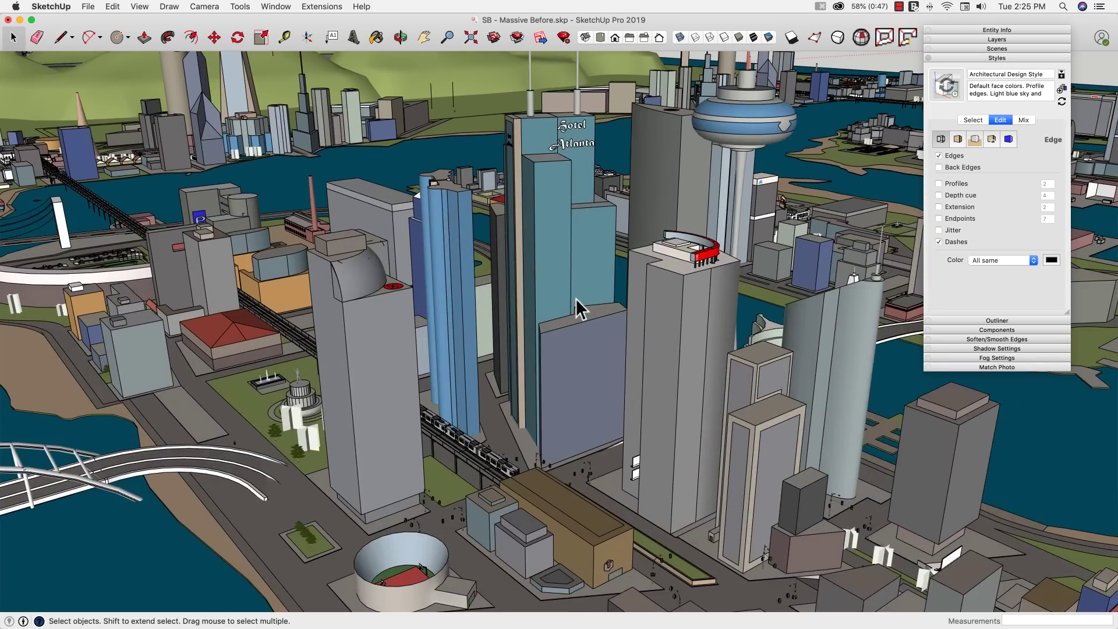
{"action": "scroll", "coordinate": [578, 247], "scroll_direction": "down", "scroll_amount": 5}
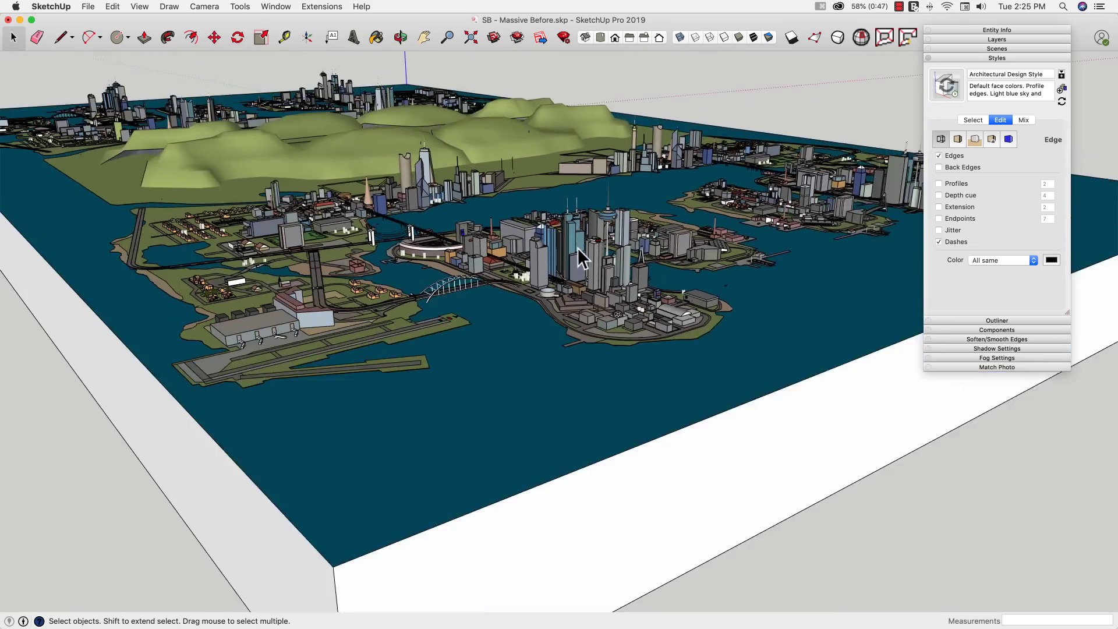
Examine the whole city model from above and from the opposite side to judge navigation speed without profiles.
{"action": "middle_click_drag", "start_coordinate": [577, 247], "coordinate": [591, 303]}
{"action": "scroll", "coordinate": [596, 327], "scroll_direction": "up", "scroll_amount": 4}
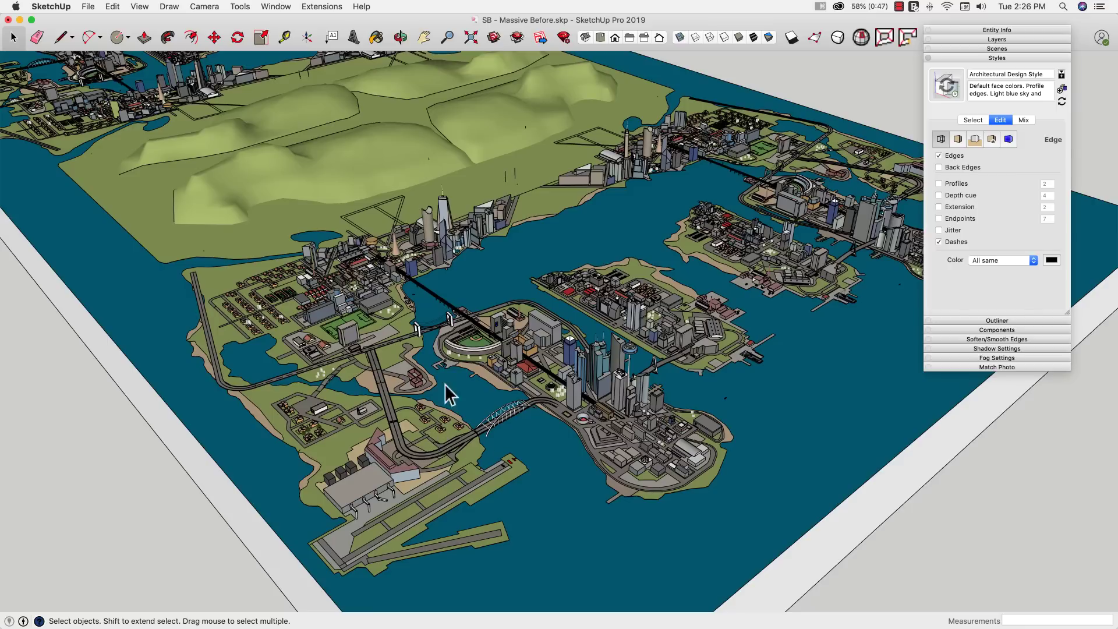
{"action": "middle_click_drag", "start_coordinate": [780, 299], "coordinate": [737, 303]}
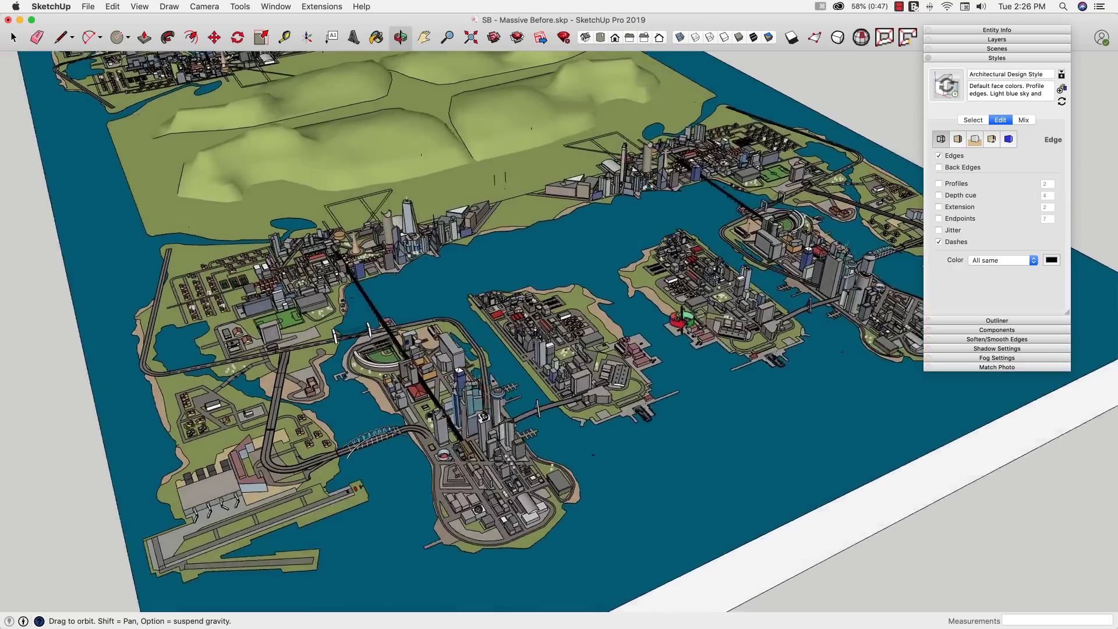
{"action": "left_click_drag", "start_coordinate": [677, 319], "coordinate": [341, 324]}
{"action": "key", "text": "space"}
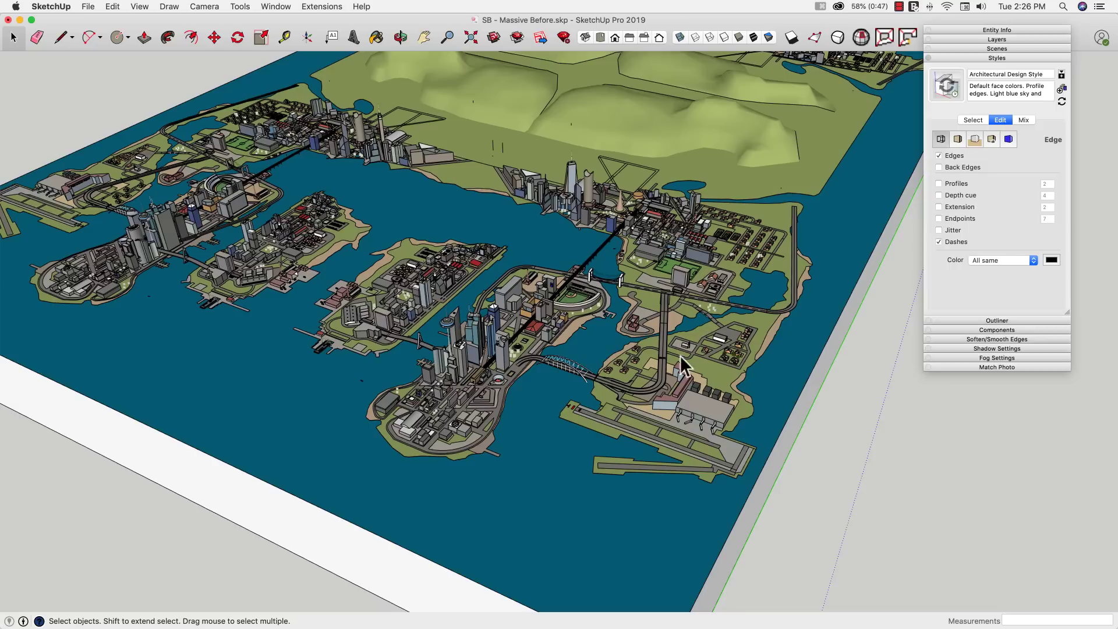
{"action": "scroll", "coordinate": [598, 535], "scroll_direction": "down", "scroll_amount": 6}
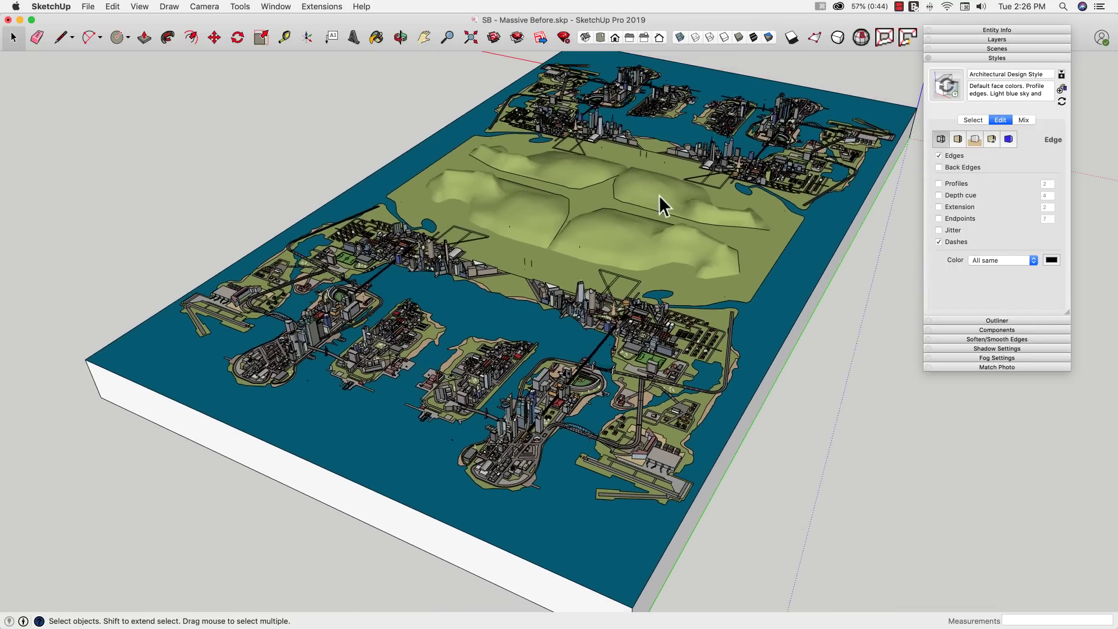
Inspect the waterfront district beside the hills at close range, then collapse the style settings.
{"action": "scroll", "coordinate": [658, 194], "scroll_direction": "up", "scroll_amount": 6}
{"action": "middle_click_drag", "start_coordinate": [647, 518], "coordinate": [568, 448]}
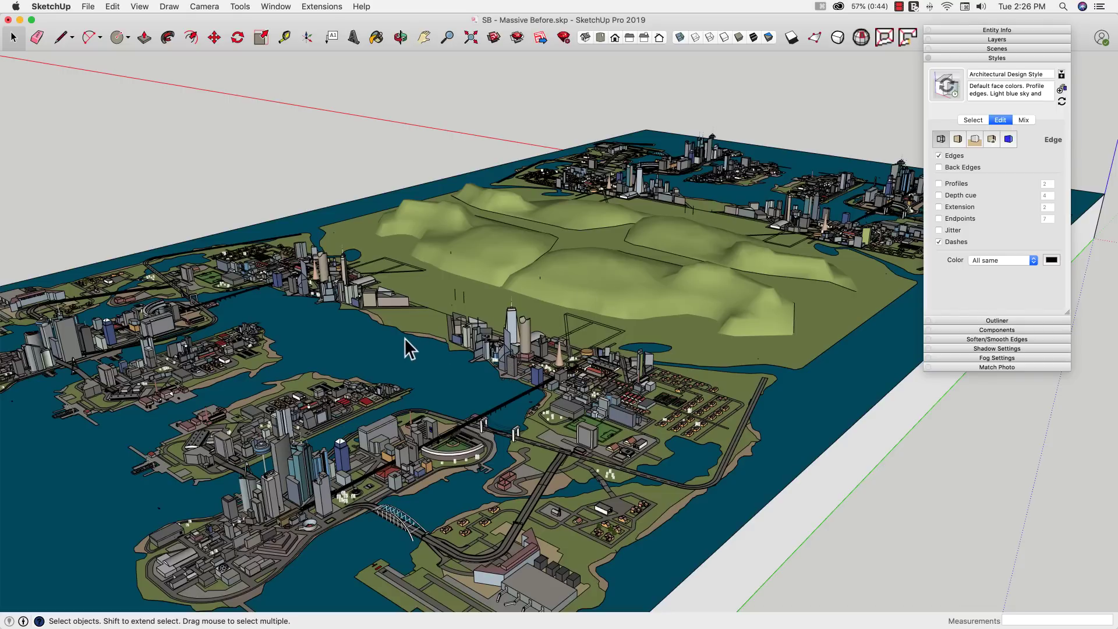
{"action": "middle_click_drag", "start_coordinate": [382, 318], "coordinate": [437, 329]}
{"action": "key", "text": "space"}
{"action": "scroll", "coordinate": [683, 381], "scroll_direction": "down", "scroll_amount": 5}
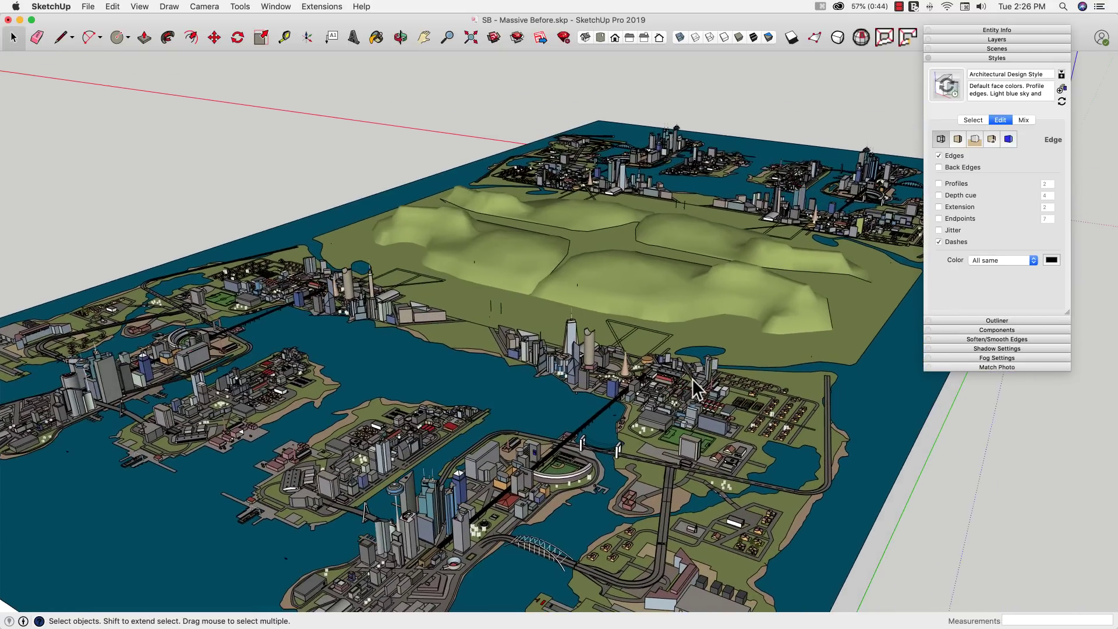
{"action": "scroll", "coordinate": [682, 382], "scroll_direction": "up", "scroll_amount": 10}
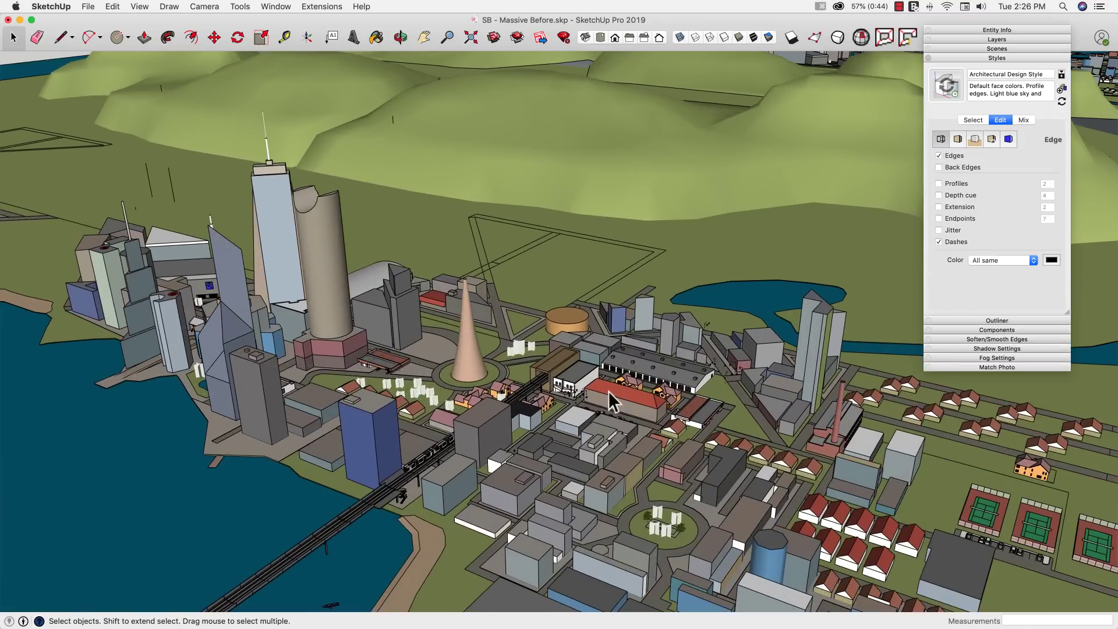
{"action": "middle_click_drag", "start_coordinate": [608, 390], "coordinate": [522, 399]}
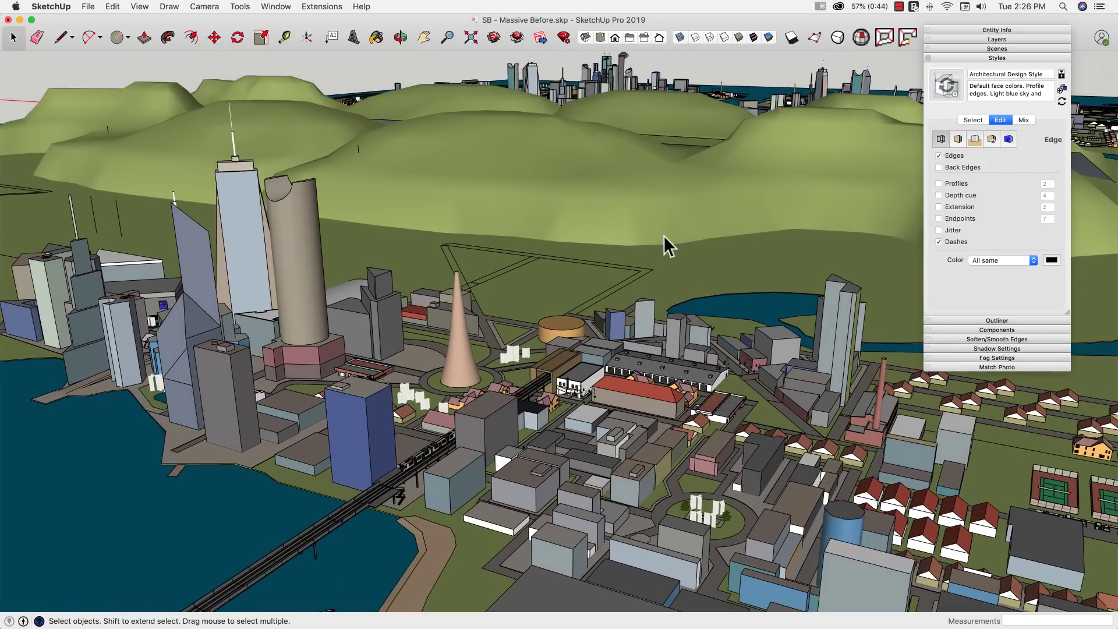
{"action": "left_click", "coordinate": [969, 59]}
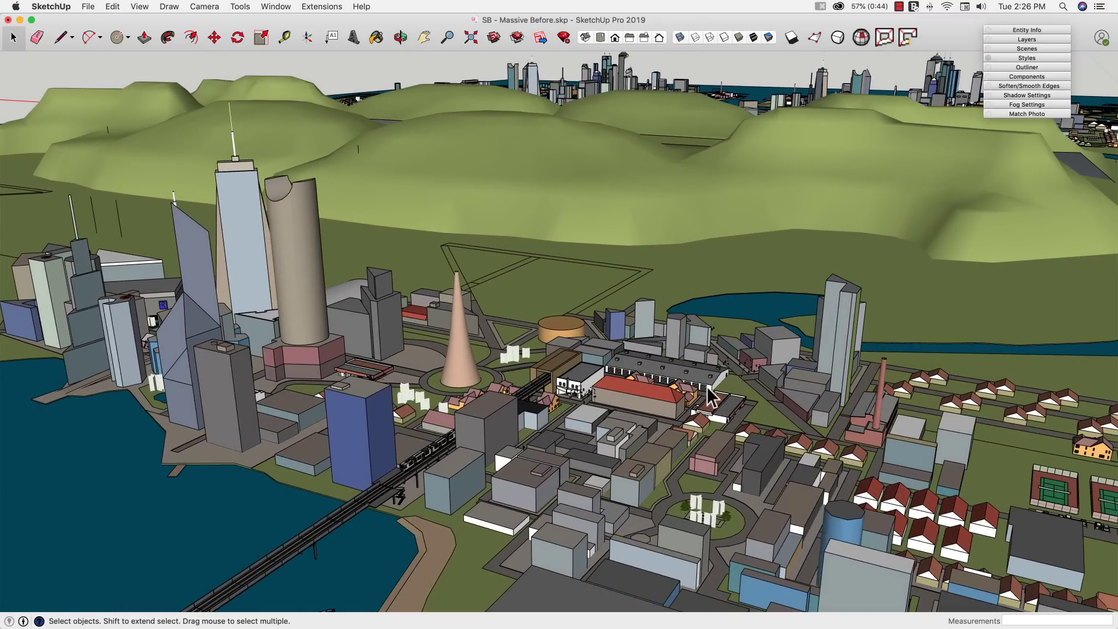